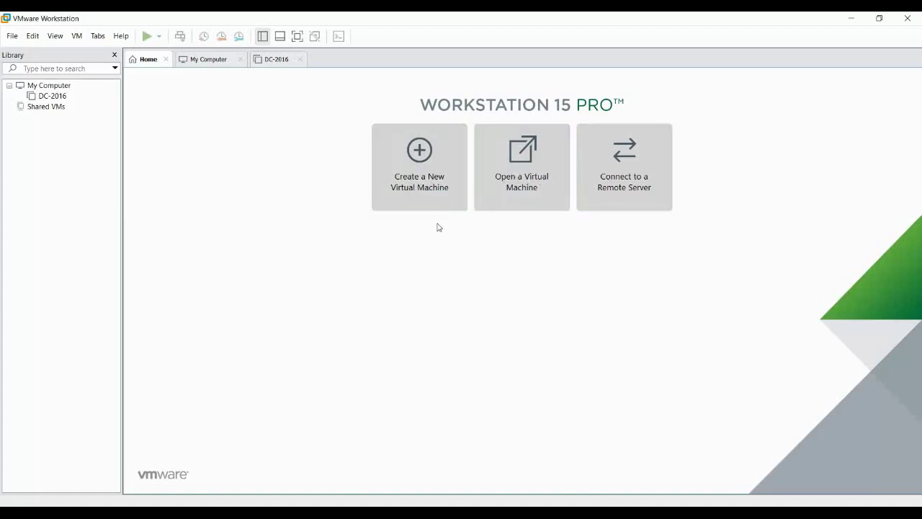
Start the New Virtual Machine wizard with the Typical configuration, backing out of Custom
{"action": "left_click", "coordinate": [420, 153]}
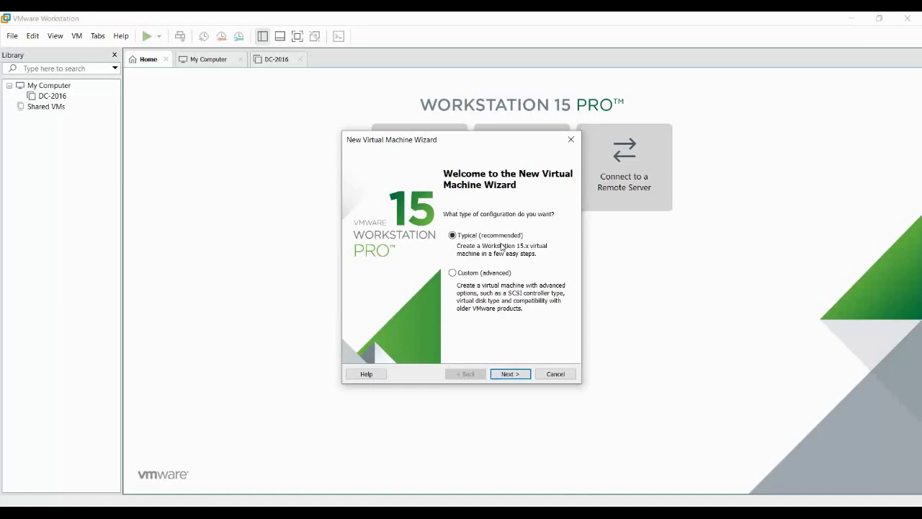
{"action": "left_click", "coordinate": [469, 274]}
{"action": "left_click", "coordinate": [508, 373]}
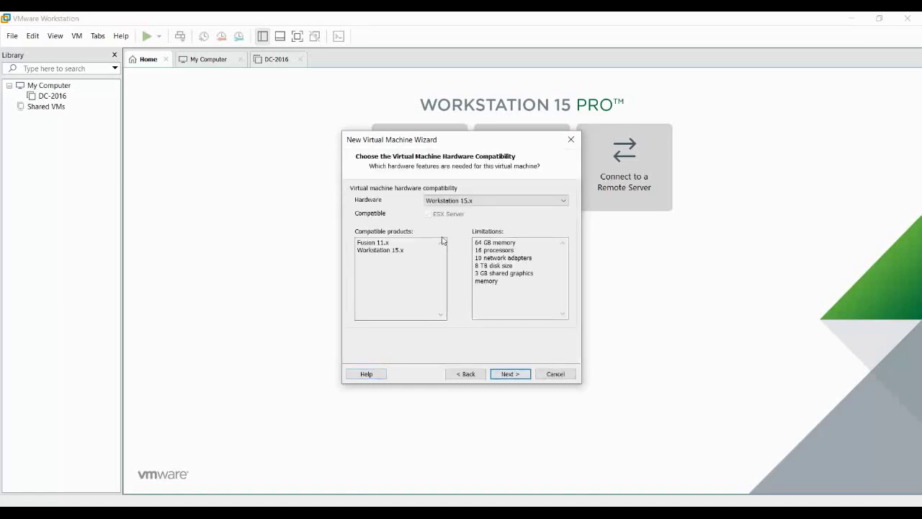
{"action": "left_click", "coordinate": [463, 373]}
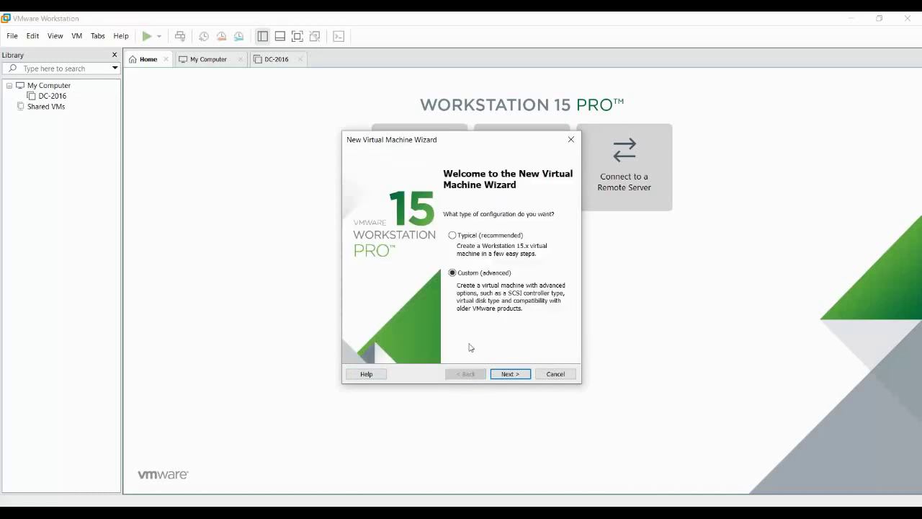
{"action": "left_click", "coordinate": [452, 235]}
{"action": "left_click", "coordinate": [524, 372]}
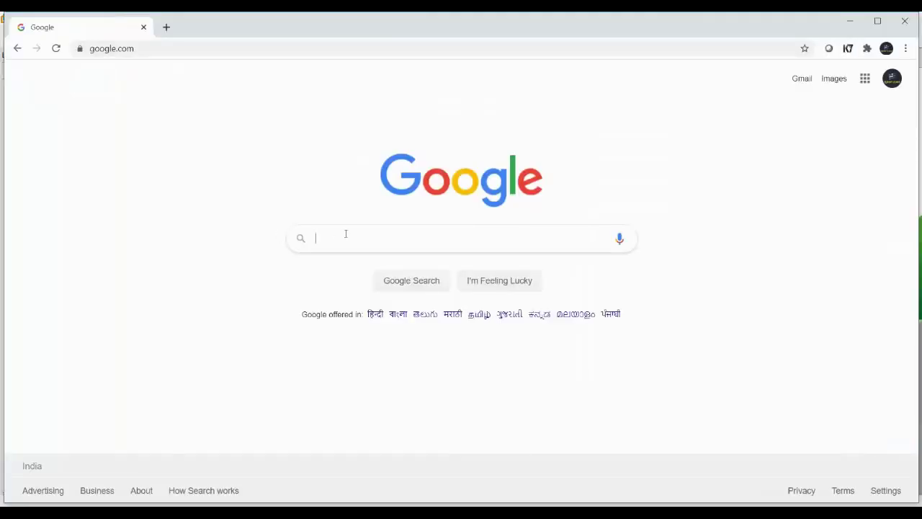
Search Google for 'windows server 2016 iso download microsoft' and open the first result in a new tab
{"action": "left_click", "coordinate": [349, 232]}
{"action": "type", "text": "windows serv"}
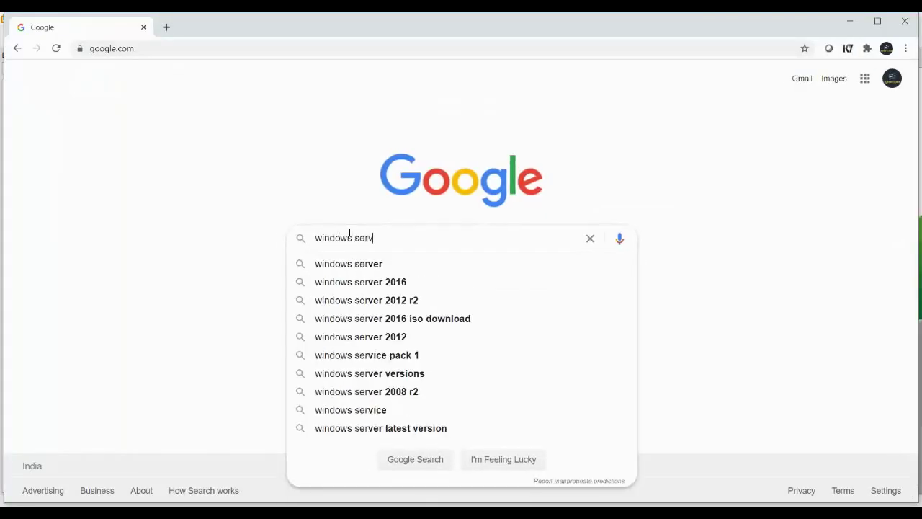
{"action": "type", "text": "er"}
{"action": "key", "text": "Down"}
{"action": "key", "text": "Down"}
{"action": "key", "text": "Down"}
{"action": "key", "text": "Down"}
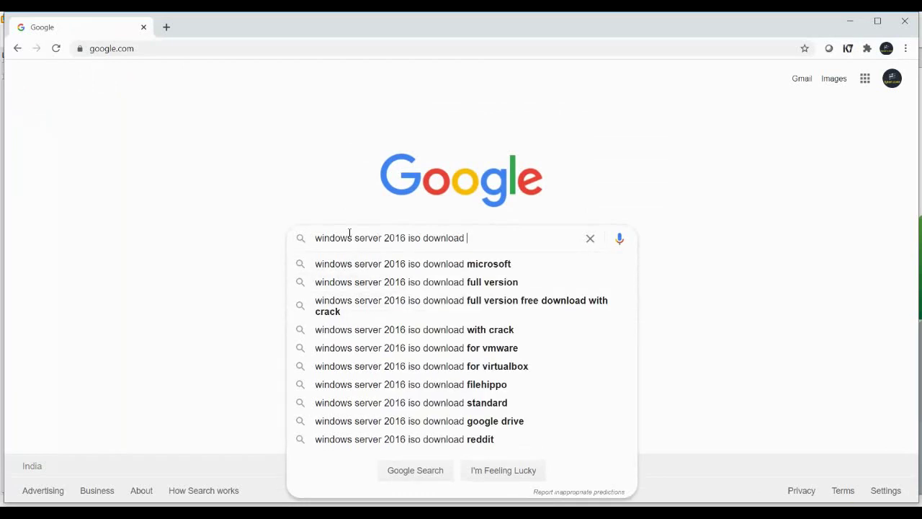
{"action": "key", "text": "Down"}
{"action": "key", "text": "Return"}
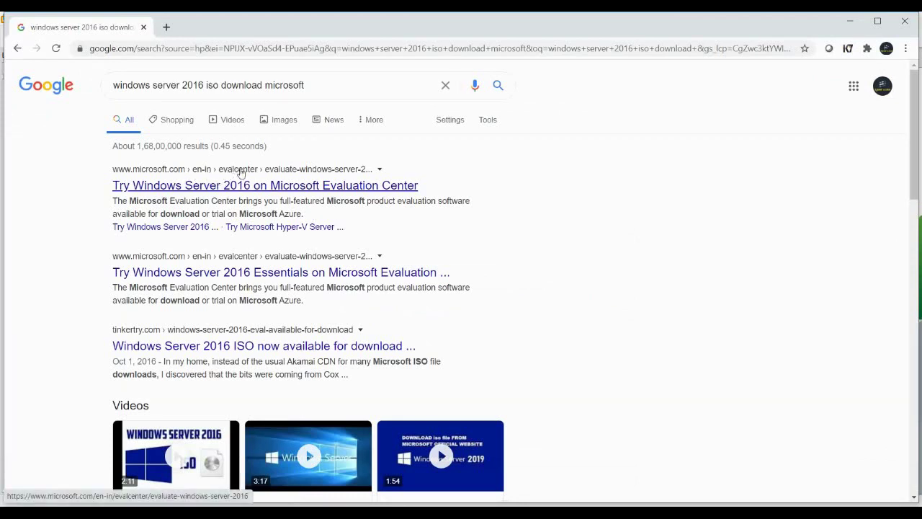
{"action": "right_click", "coordinate": [241, 171]}
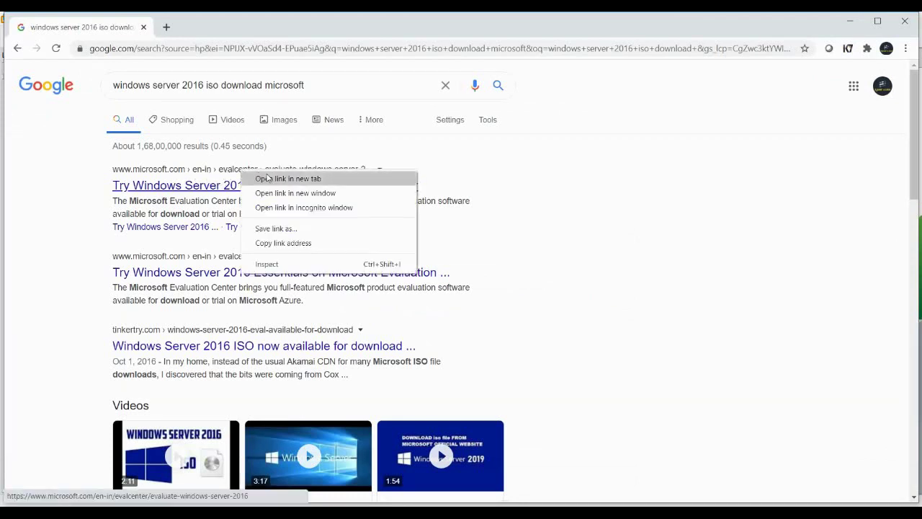
{"action": "left_click", "coordinate": [277, 178]}
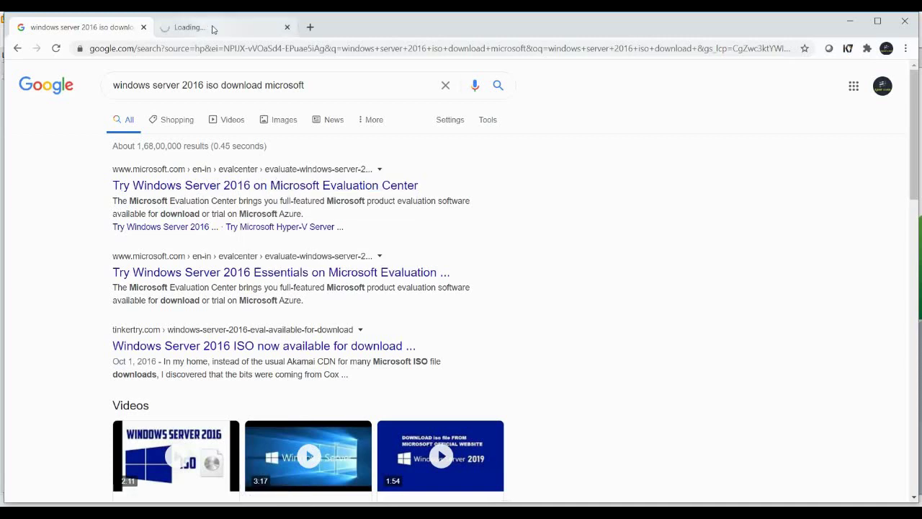
On the Evaluation Center page, expand Windows Server 2012 R2 and choose ISO as the file type
{"action": "left_click", "coordinate": [209, 27]}
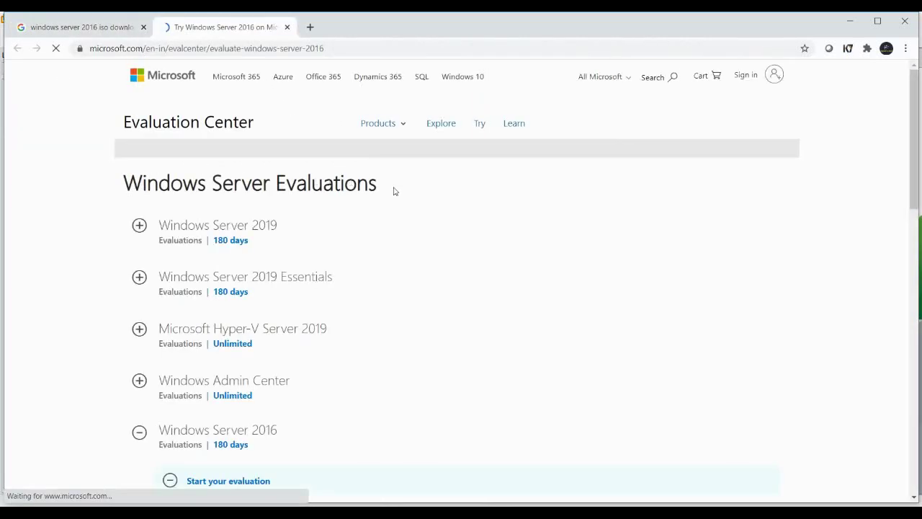
{"action": "scroll", "coordinate": [398, 195], "scroll_direction": "down", "scroll_amount": 1}
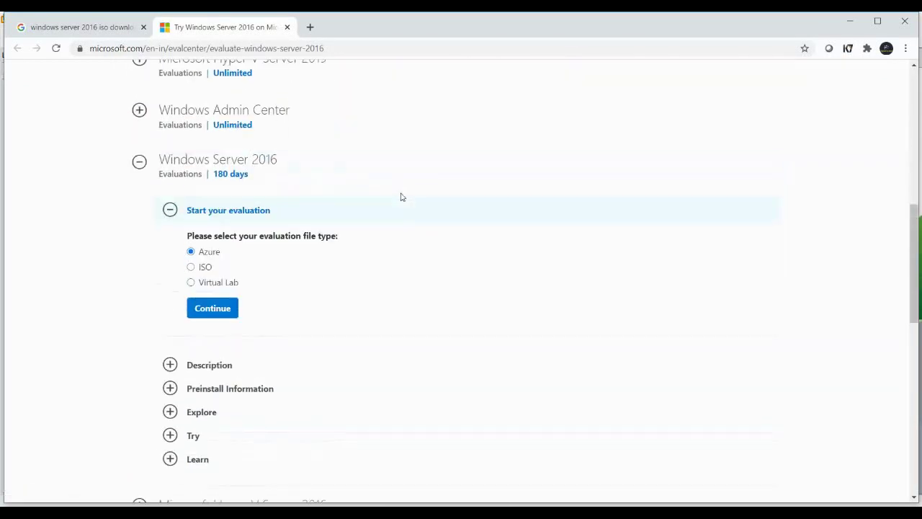
{"action": "scroll", "coordinate": [401, 196], "scroll_direction": "up", "scroll_amount": 3}
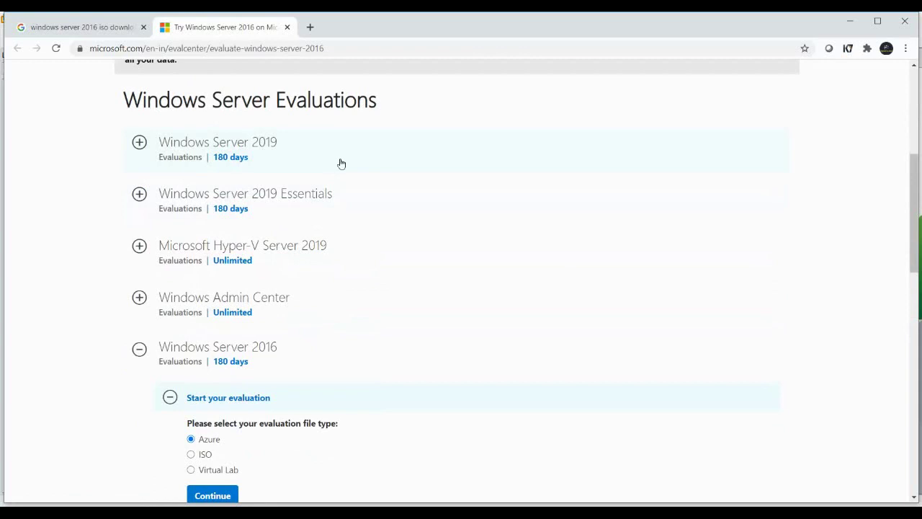
{"action": "scroll", "coordinate": [331, 166], "scroll_direction": "down", "scroll_amount": 3}
{"action": "scroll", "coordinate": [330, 167], "scroll_direction": "down", "scroll_amount": 5}
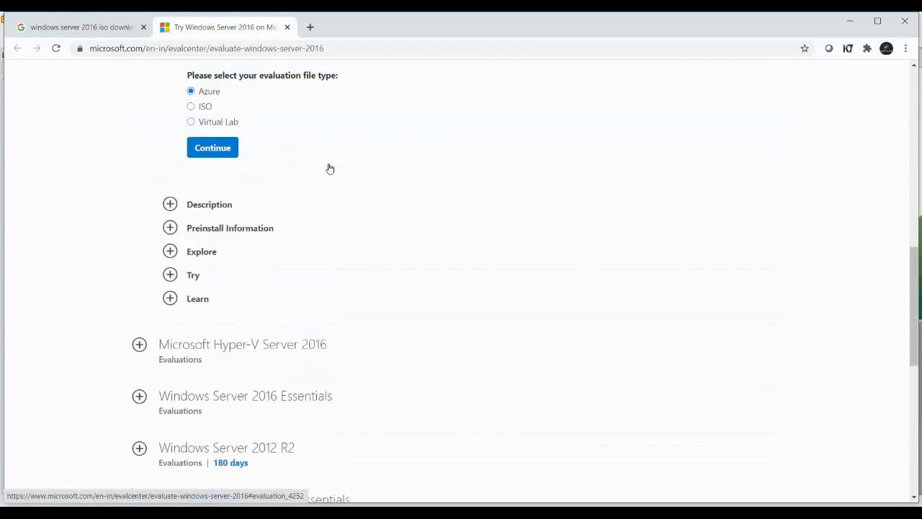
{"action": "scroll", "coordinate": [324, 173], "scroll_direction": "down", "scroll_amount": 3}
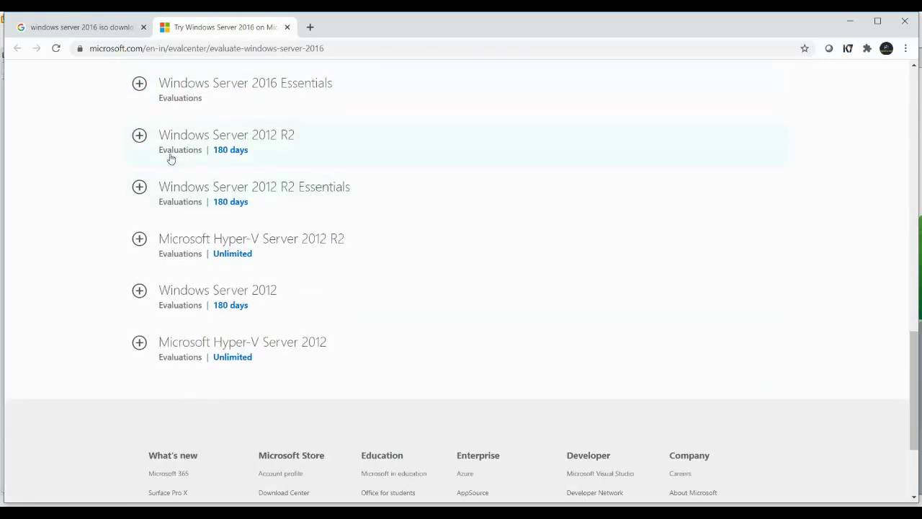
{"action": "left_click", "coordinate": [140, 135]}
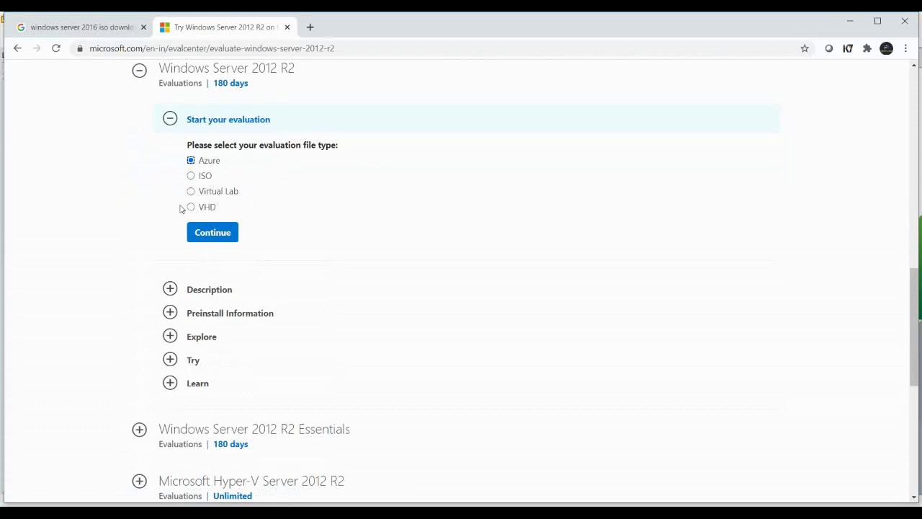
{"action": "left_click", "coordinate": [191, 177]}
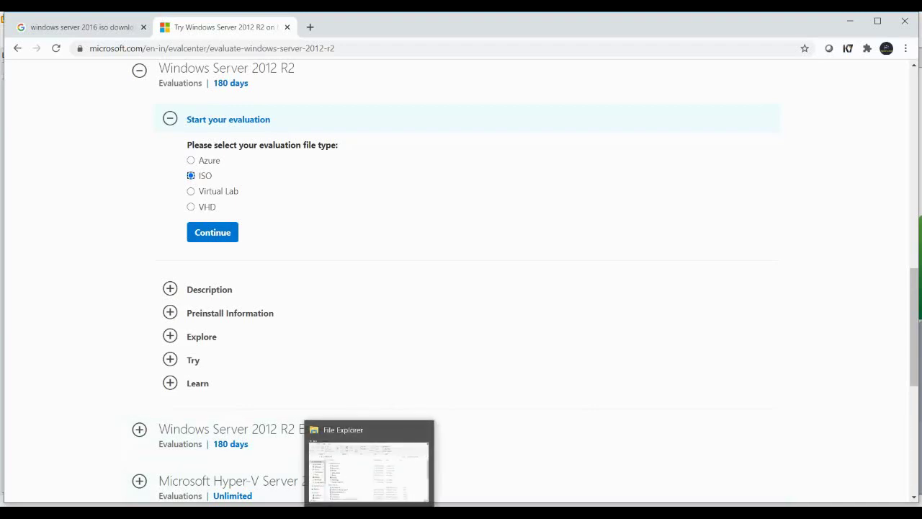
{"action": "mouse_move", "coordinate": [607, 513]}
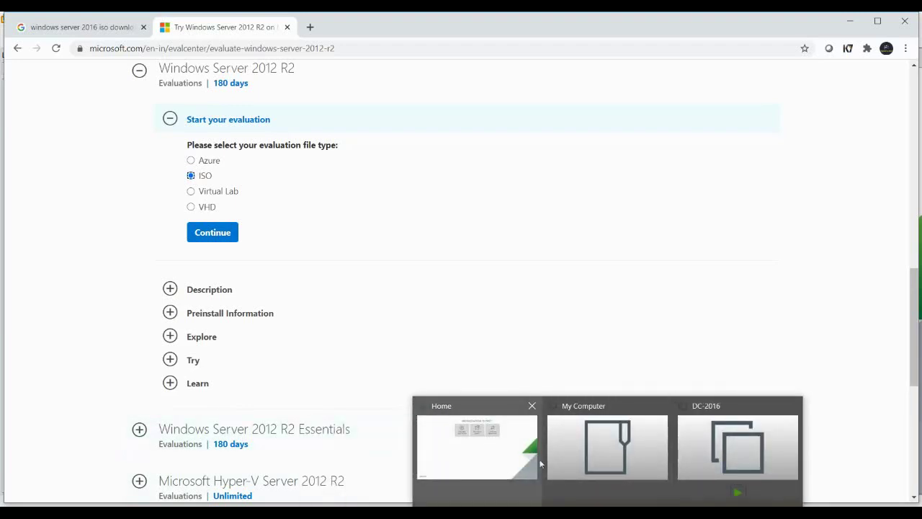
Use the Windows_Server2012_R2 image as the installer disc and name the machine DC-2012
{"action": "left_click", "coordinate": [738, 447]}
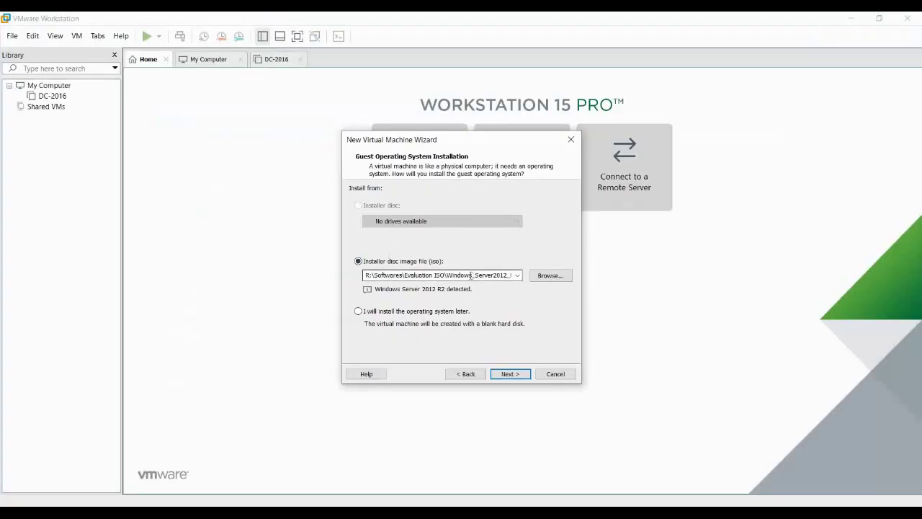
{"action": "left_click", "coordinate": [552, 277]}
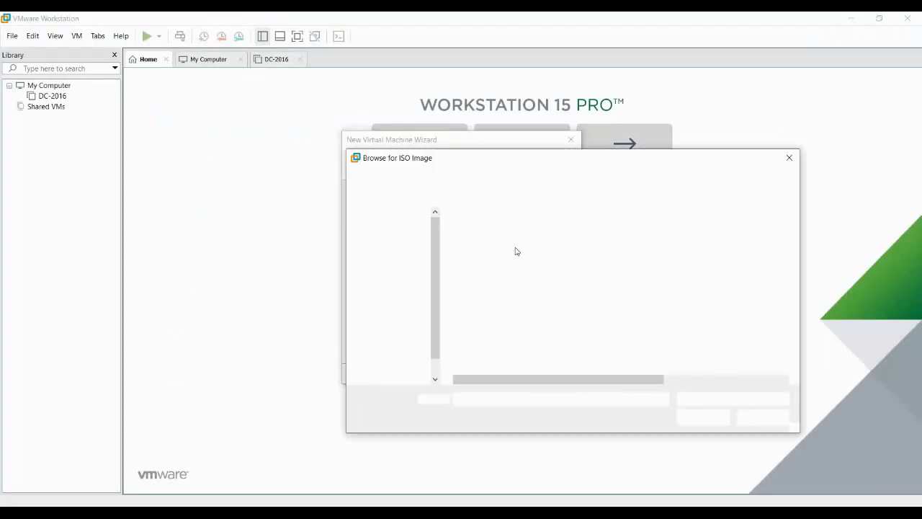
{"action": "left_click", "coordinate": [514, 273]}
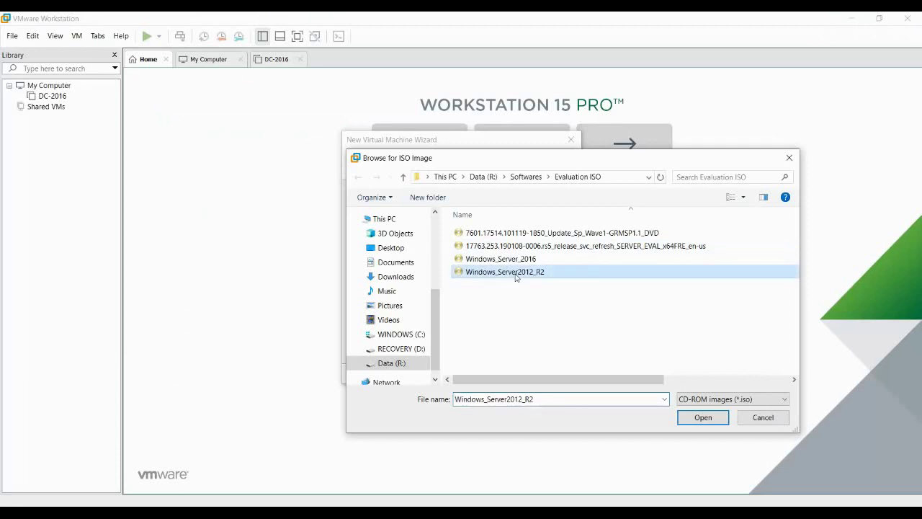
{"action": "left_click", "coordinate": [701, 419]}
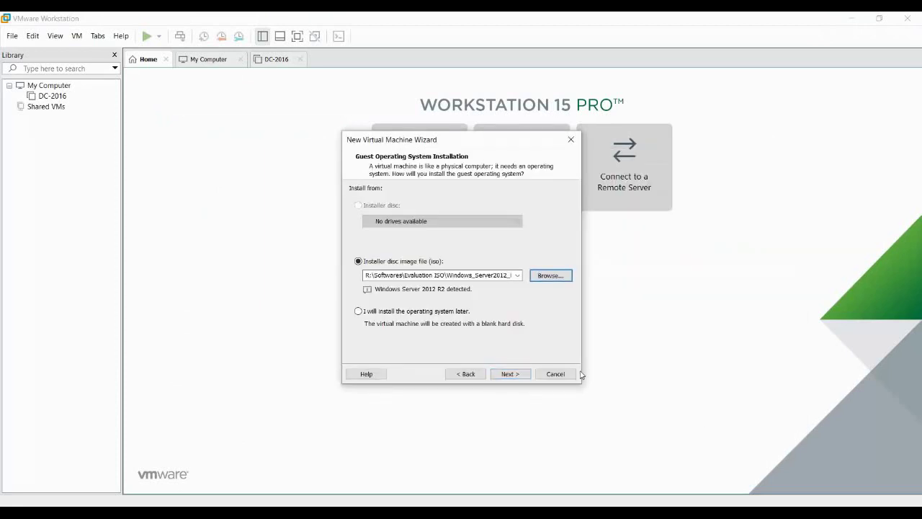
{"action": "left_click", "coordinate": [516, 376]}
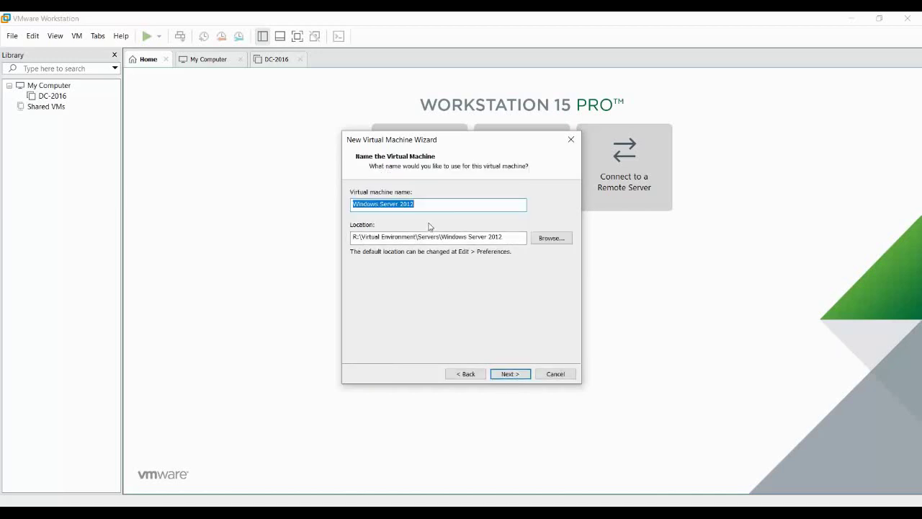
{"action": "type", "text": "DC"}
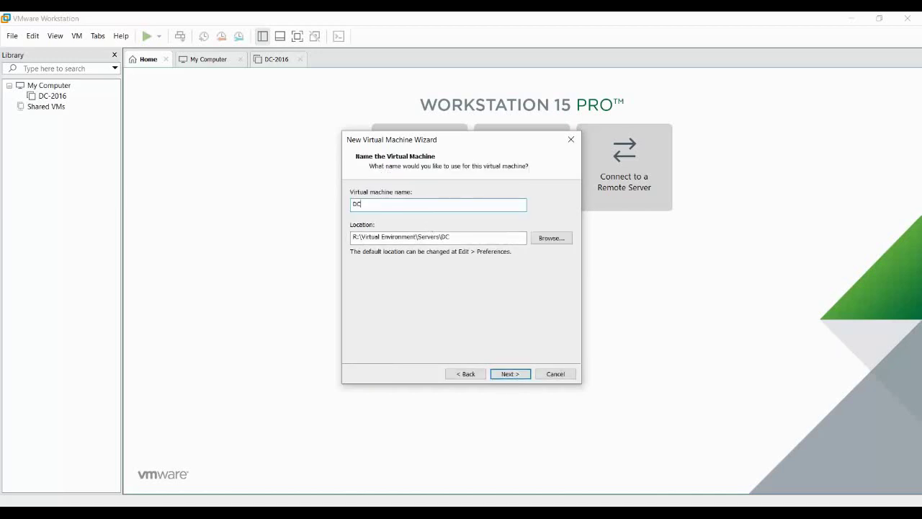
{"action": "type", "text": "-2012"}
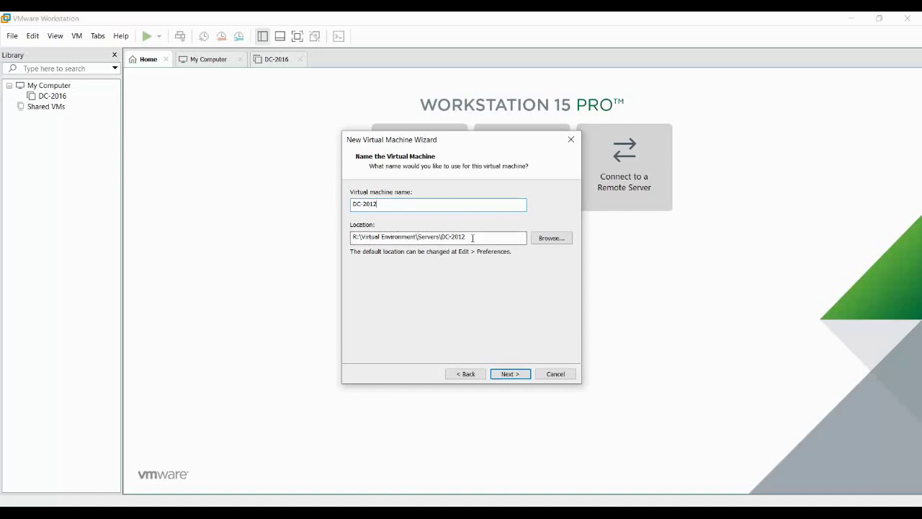
{"action": "left_click", "coordinate": [506, 374]}
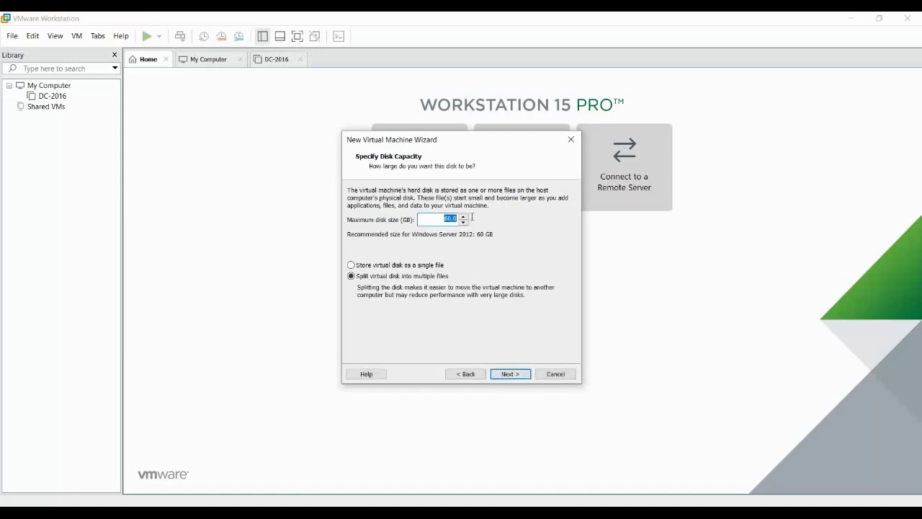
Set the maximum disk size to 50 GB, stored as a single file
{"action": "type", "text": "50"}
{"action": "left_click", "coordinate": [374, 269]}
Review the DC-2012 settings summary and finish creating the virtual machine
{"action": "left_click", "coordinate": [523, 376]}
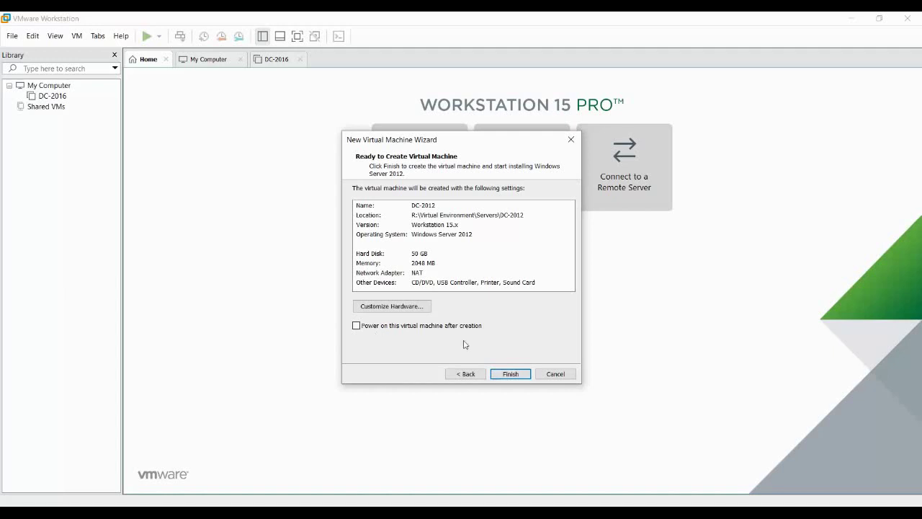
{"action": "left_click", "coordinate": [515, 375]}
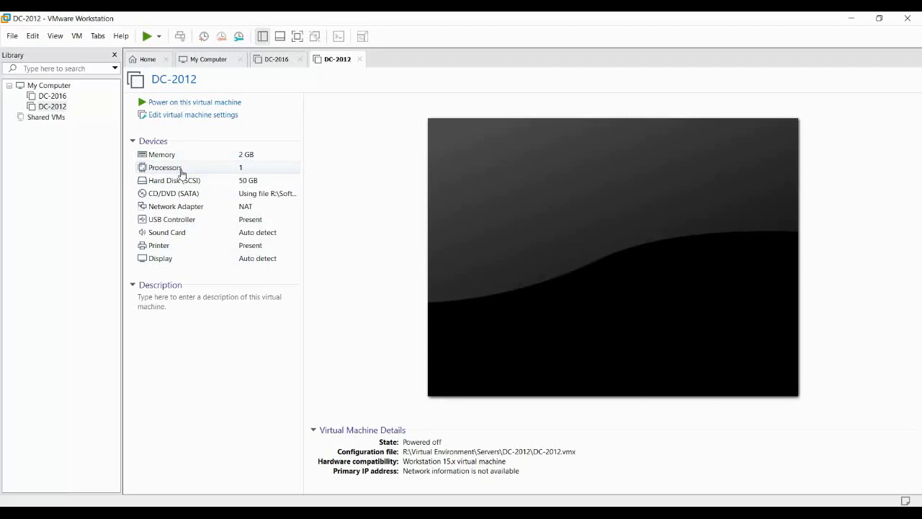
Change DC-2012's number of processors from 1 to 2 in its hardware settings
{"action": "right_click", "coordinate": [52, 111]}
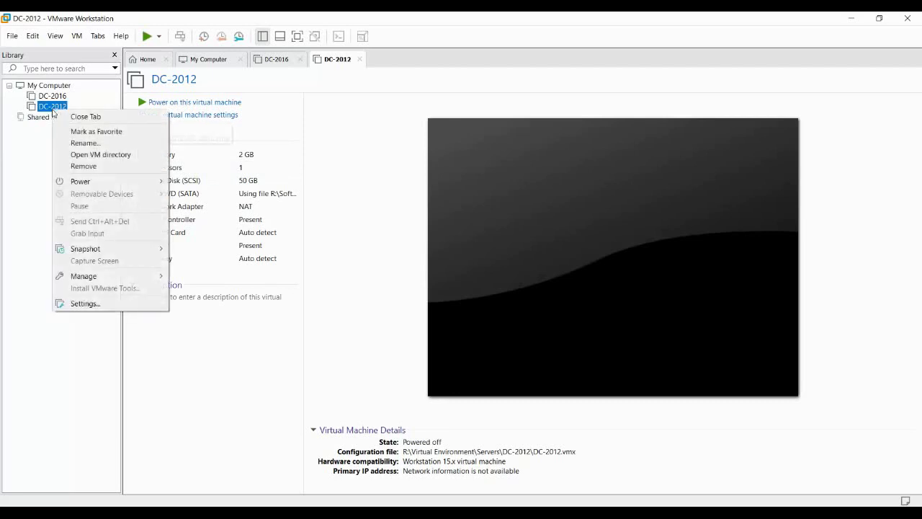
{"action": "left_click", "coordinate": [101, 305]}
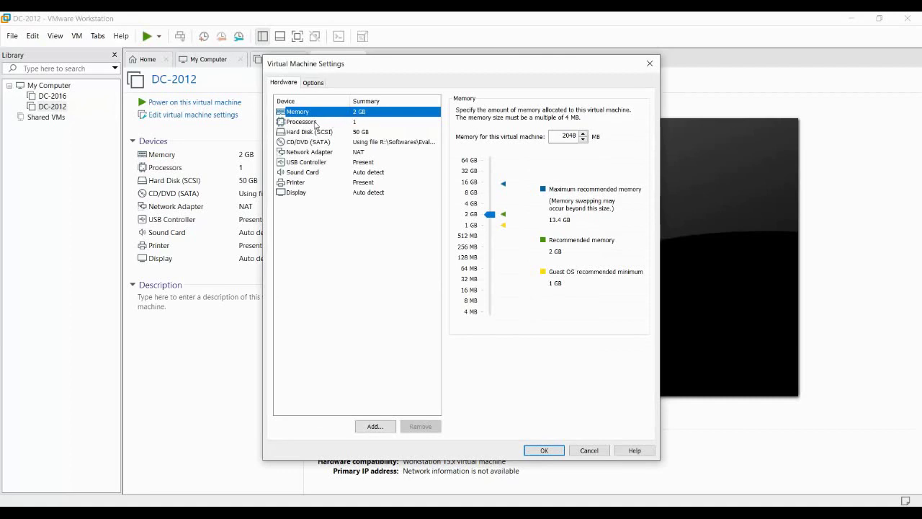
{"action": "left_click", "coordinate": [315, 123]}
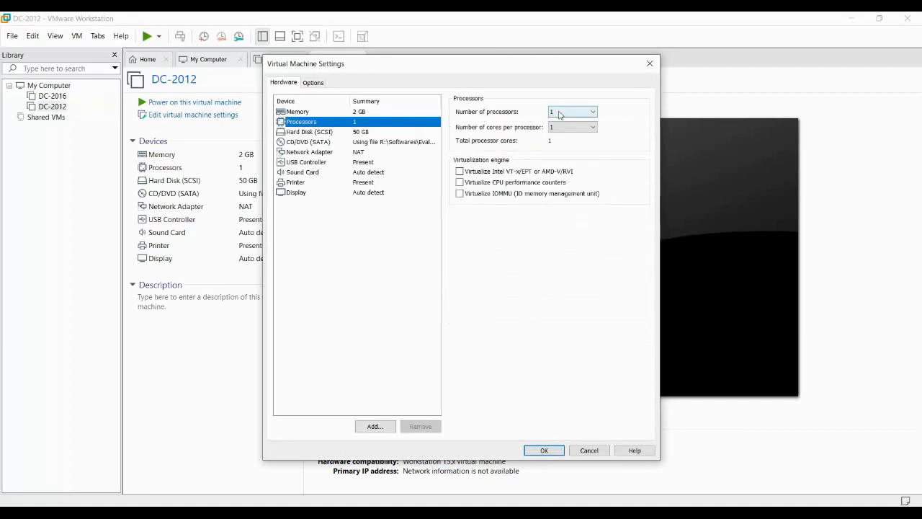
{"action": "left_click", "coordinate": [557, 112]}
{"action": "left_click", "coordinate": [556, 129]}
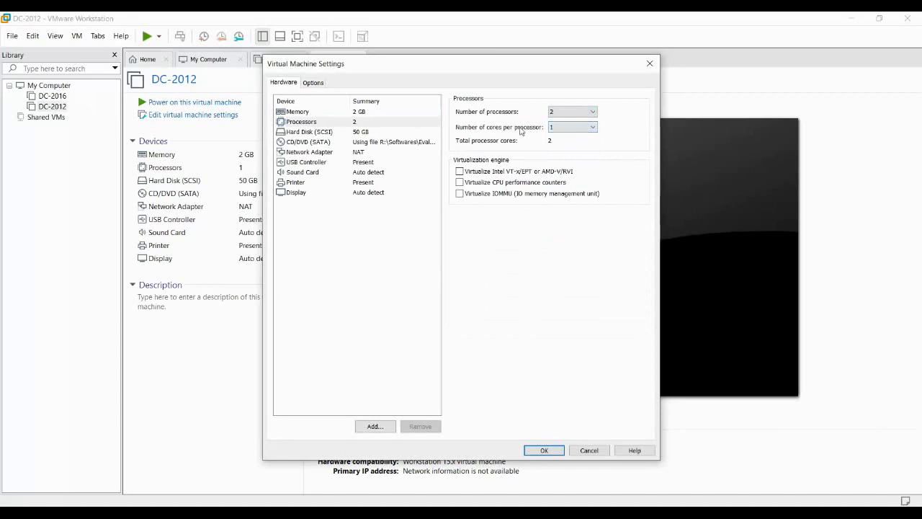
{"action": "left_click", "coordinate": [545, 451]}
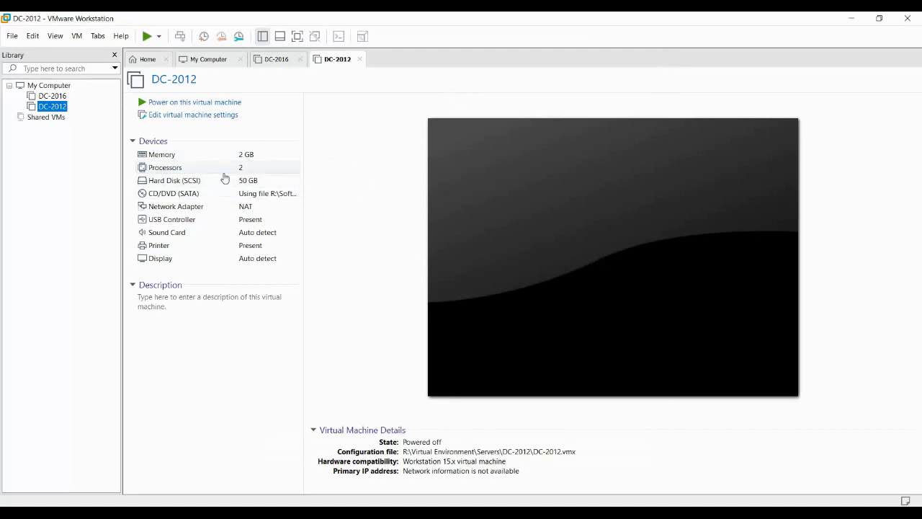
Power on DC-2012 and give the VM input focus once Windows Setup appears
{"action": "left_click", "coordinate": [195, 103]}
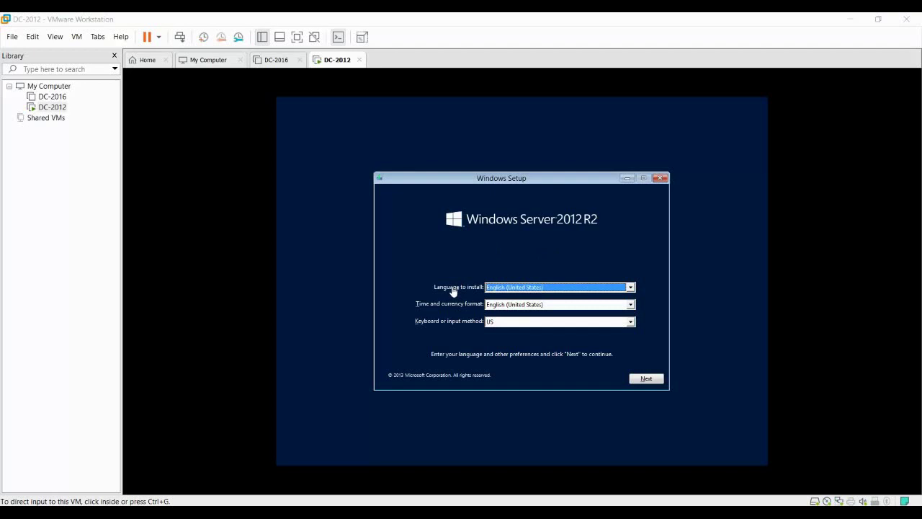
{"action": "left_click", "coordinate": [641, 380]}
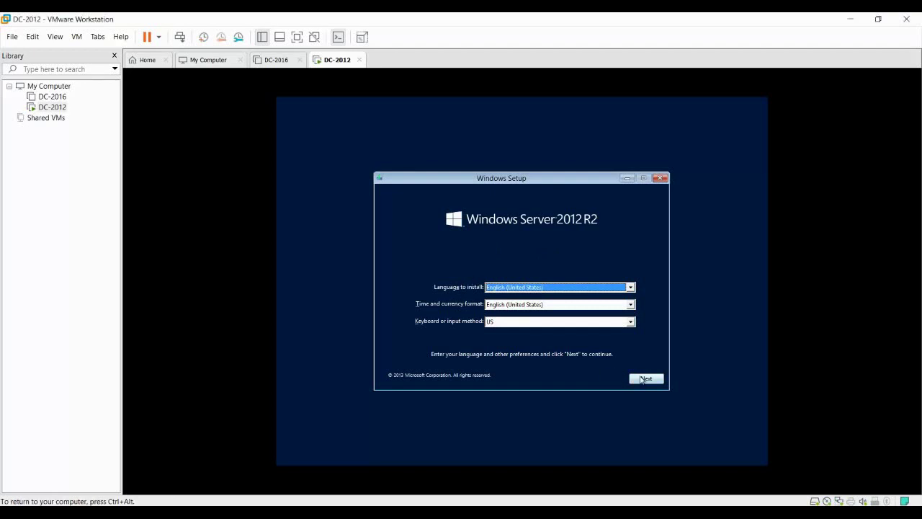
Accept the default language settings, choose Install now, and widen the Operating system column
{"action": "left_click", "coordinate": [645, 380]}
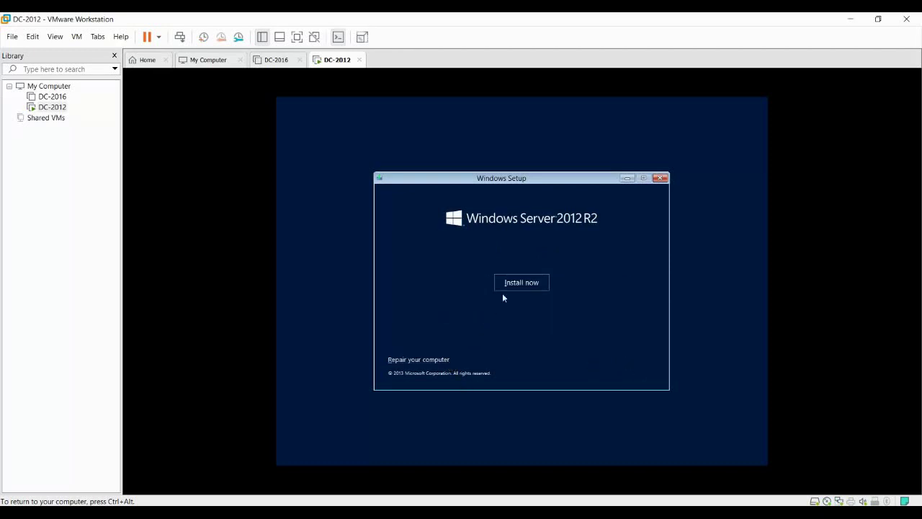
{"action": "left_click", "coordinate": [538, 284]}
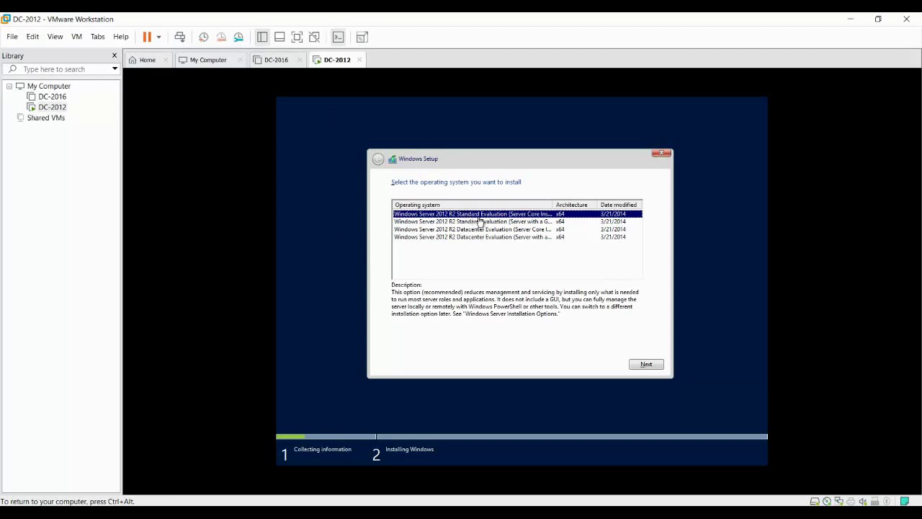
{"action": "left_click_drag", "start_coordinate": [554, 205], "coordinate": [587, 205]}
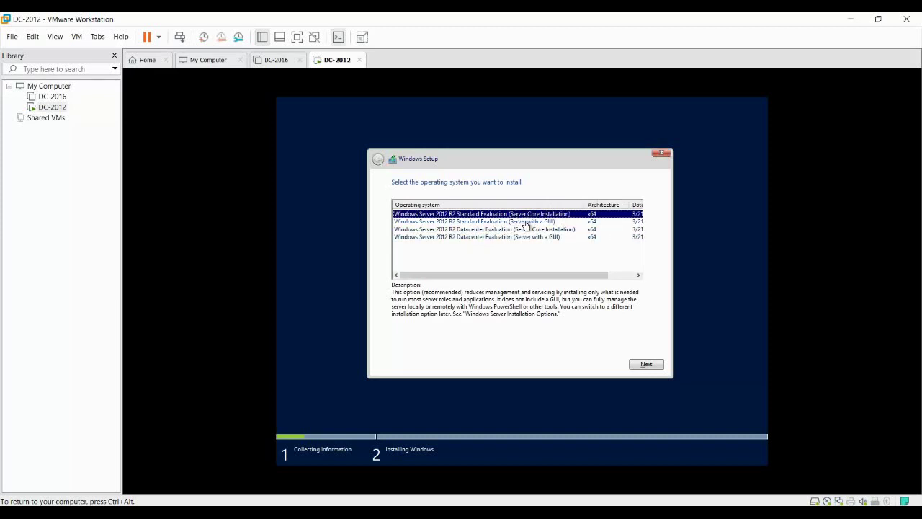
Choose Standard Evaluation (Server with a GUI), accept the license terms, and select Custom installation
{"action": "left_click", "coordinate": [483, 223]}
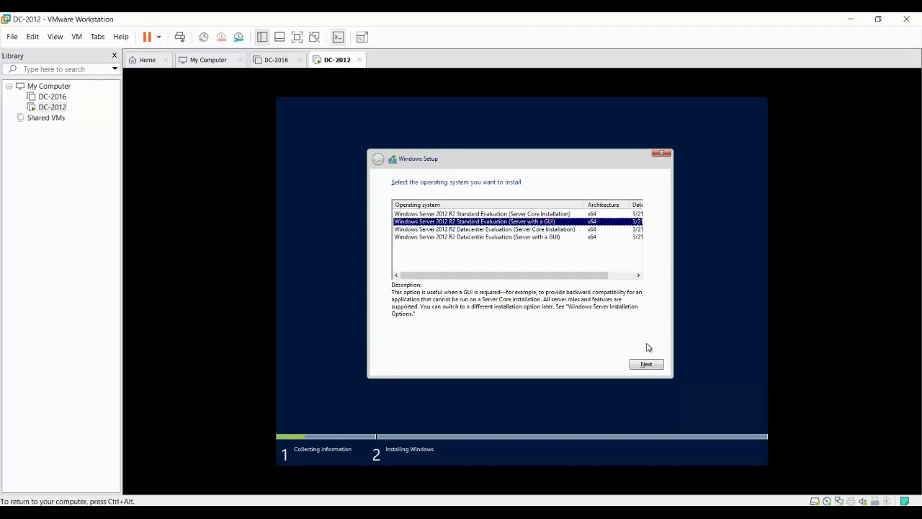
{"action": "left_click", "coordinate": [649, 366]}
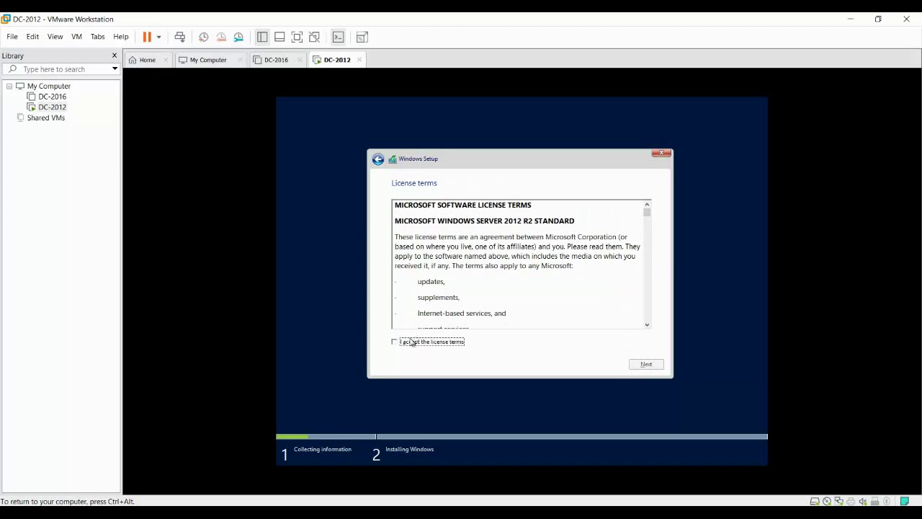
{"action": "left_click_drag", "start_coordinate": [647, 212], "coordinate": [646, 316]}
{"action": "left_click", "coordinate": [408, 343]}
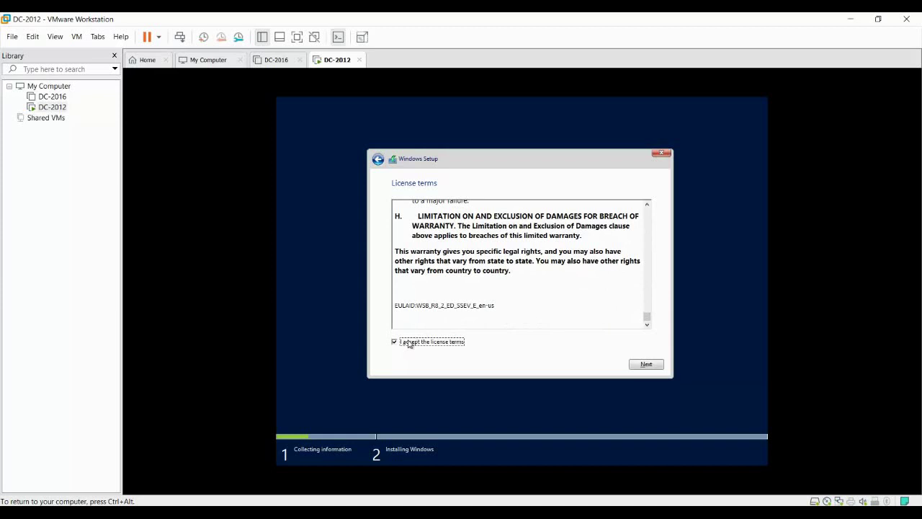
{"action": "left_click", "coordinate": [646, 365]}
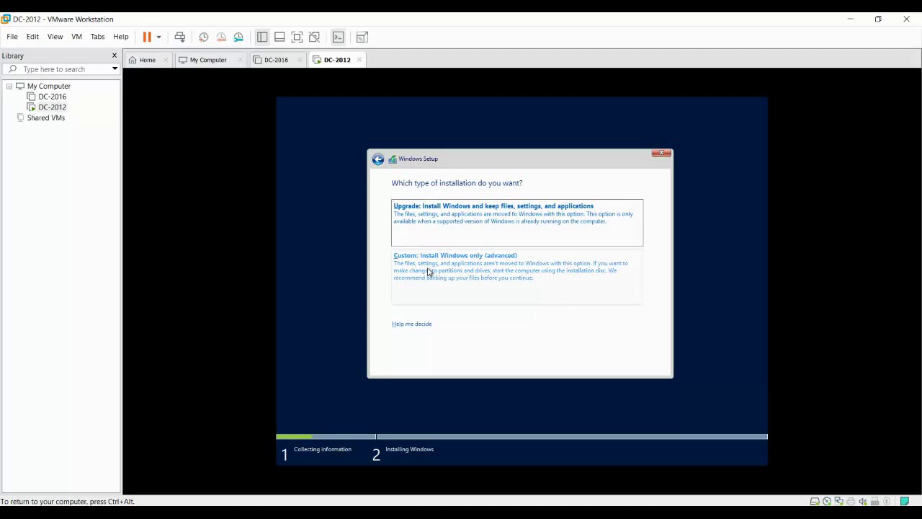
{"action": "left_click", "coordinate": [484, 273]}
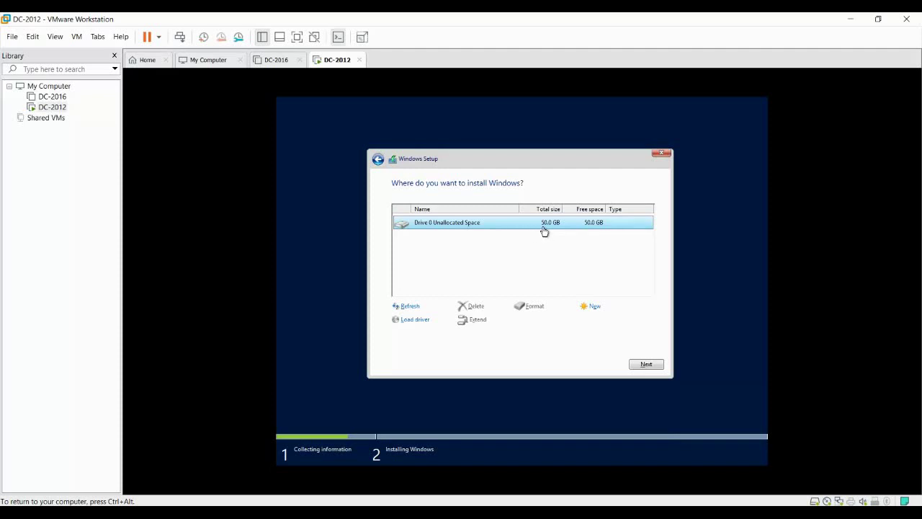
Create a 51200 MB partition, accept the system partitions, and install Windows onto Partition 2
{"action": "left_click", "coordinate": [598, 306]}
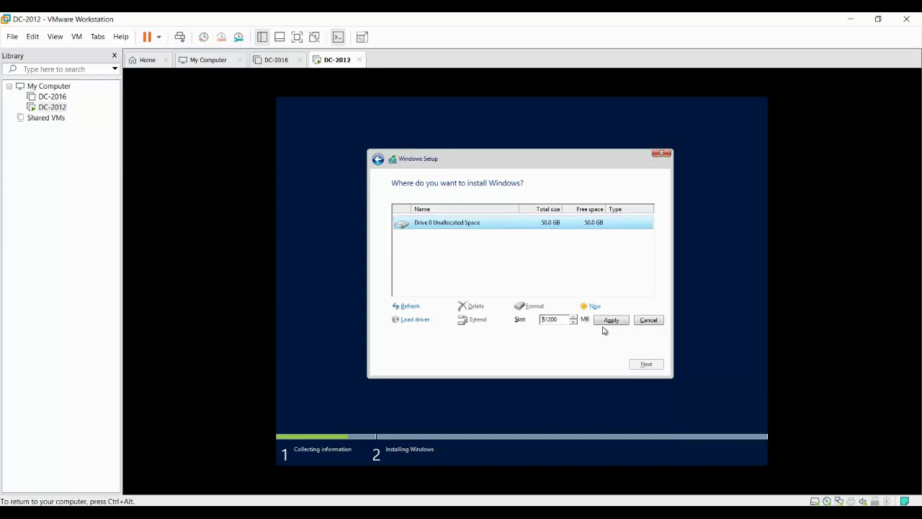
{"action": "left_click", "coordinate": [609, 321]}
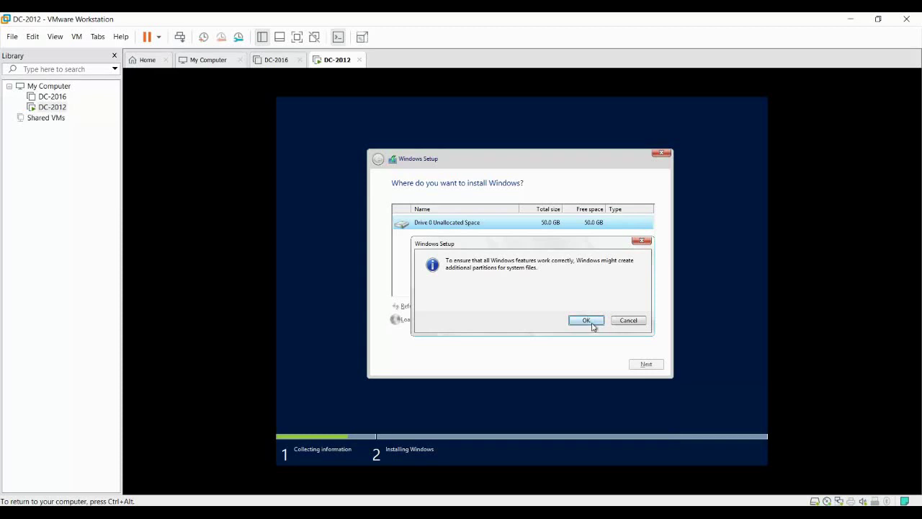
{"action": "left_click", "coordinate": [587, 319]}
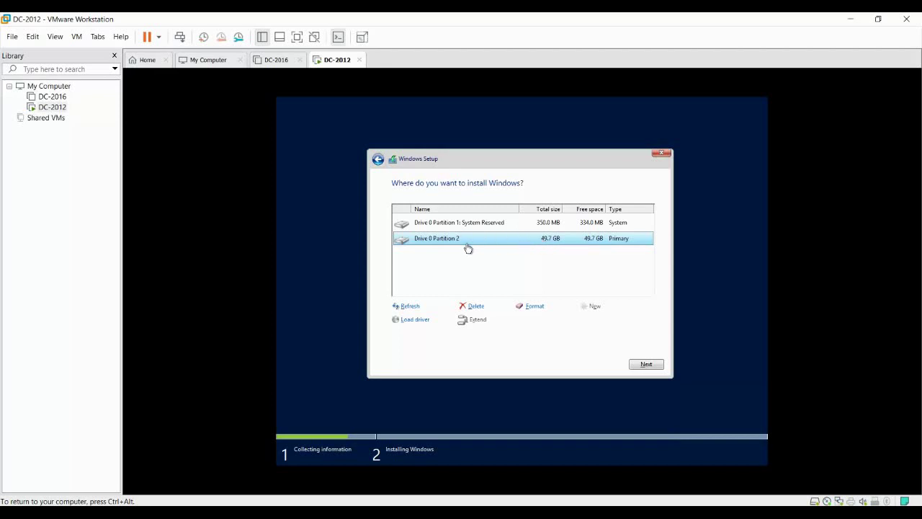
{"action": "left_click", "coordinate": [655, 365]}
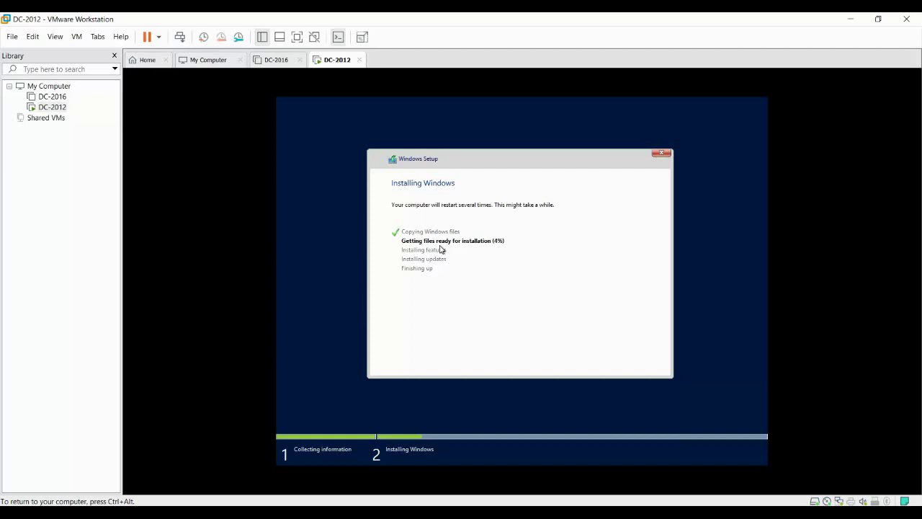
Stretch the DC-2012 guest display to fill the window while Setup copies files
{"action": "key", "text": "ctrl+alt"}
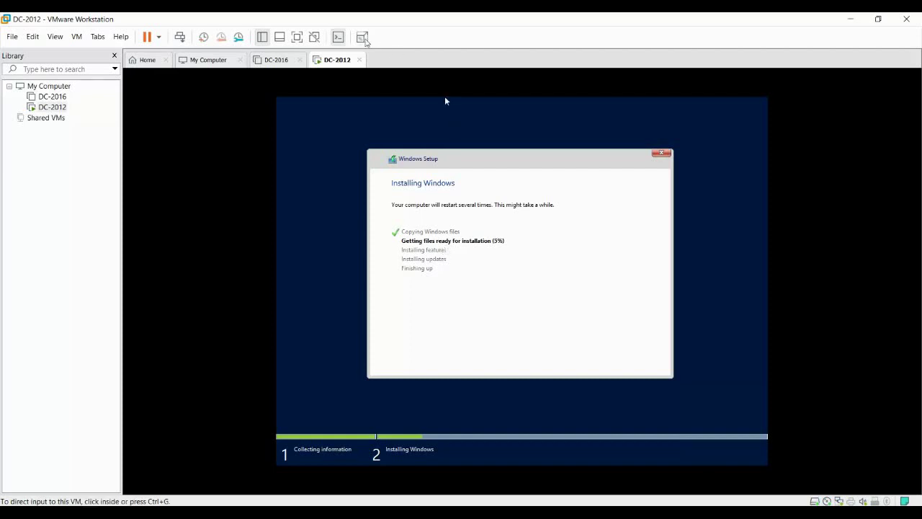
{"action": "left_click", "coordinate": [363, 39]}
{"action": "left_click", "coordinate": [436, 181]}
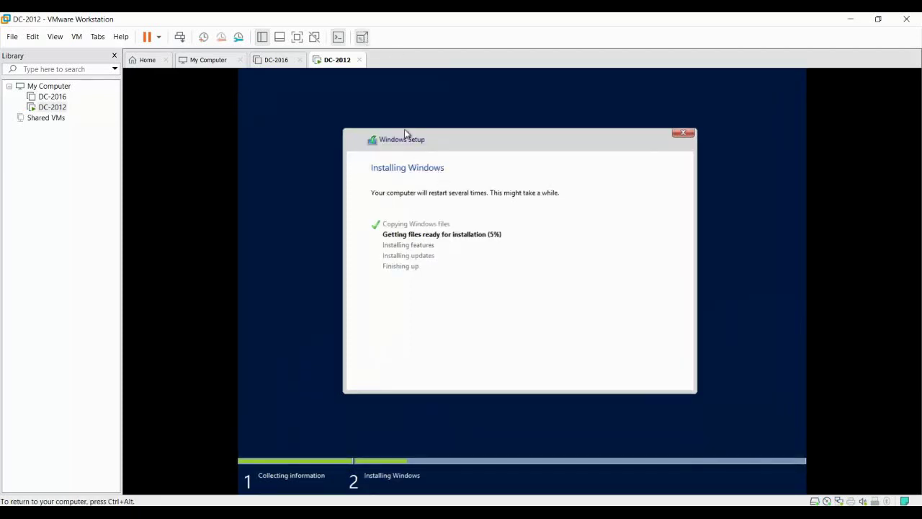
{"action": "key", "text": "ctrl+alt"}
{"action": "left_click", "coordinate": [363, 38]}
{"action": "mouse_move", "coordinate": [518, 516]}
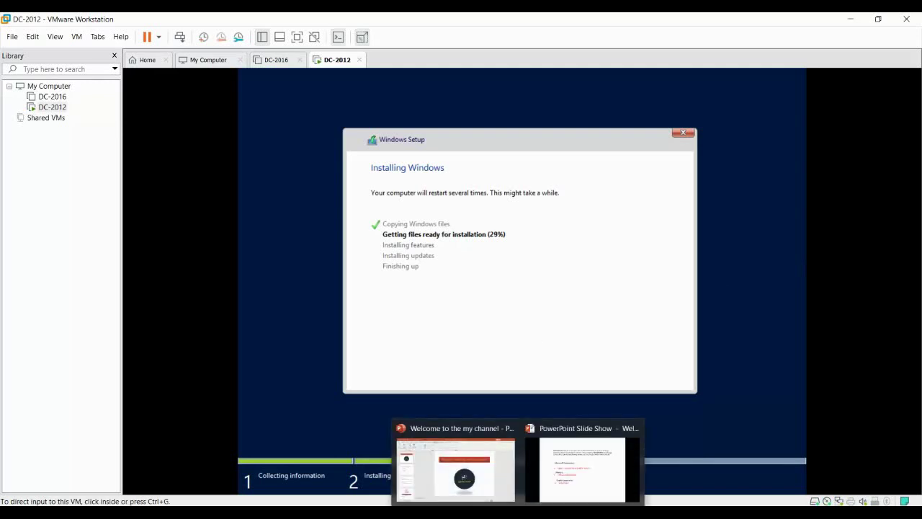
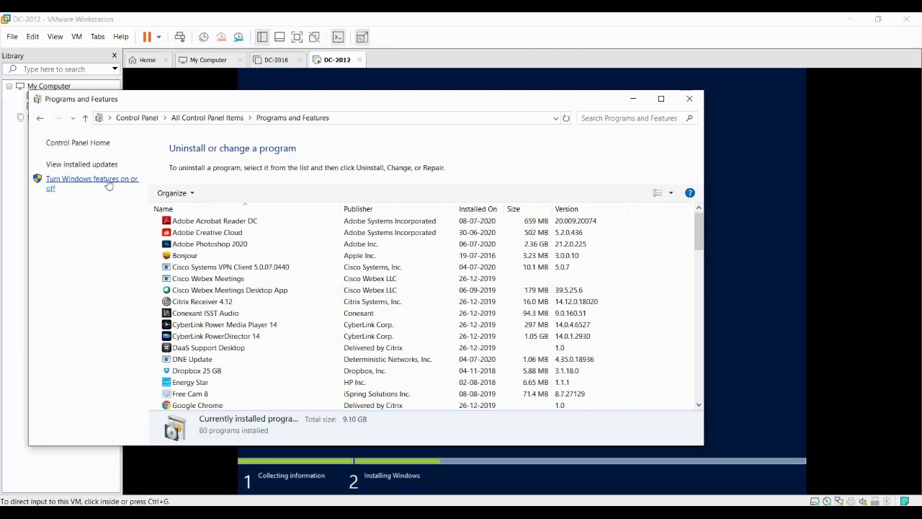
{"action": "left_click", "coordinate": [108, 186]}
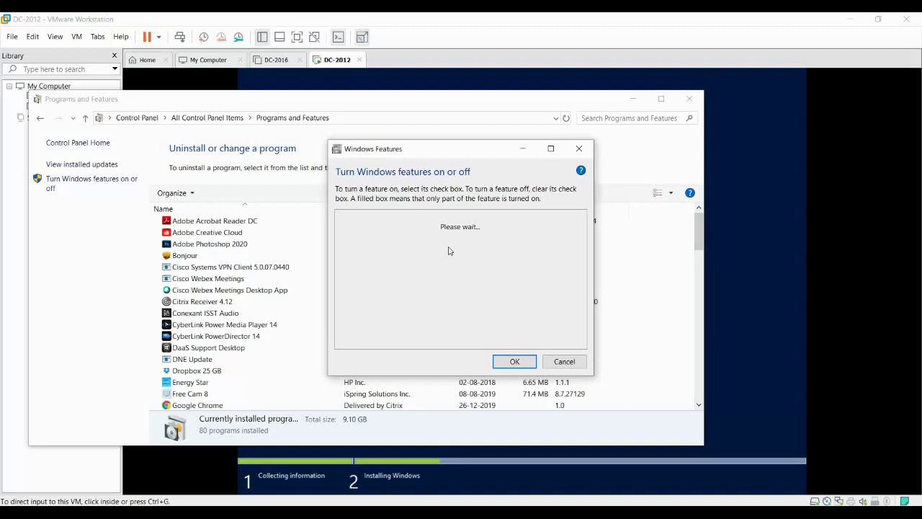
{"action": "left_click", "coordinate": [875, 214]}
{"action": "left_click", "coordinate": [799, 218]}
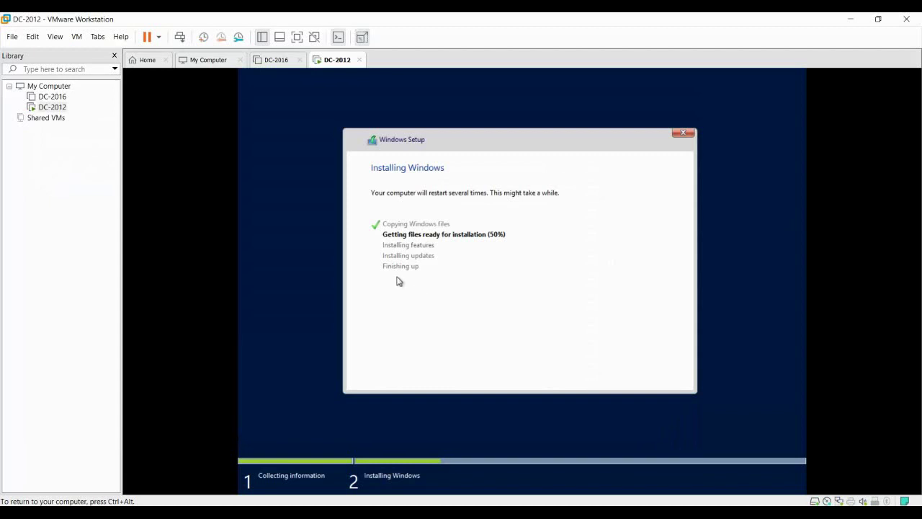
{"action": "mouse_move", "coordinate": [576, 515]}
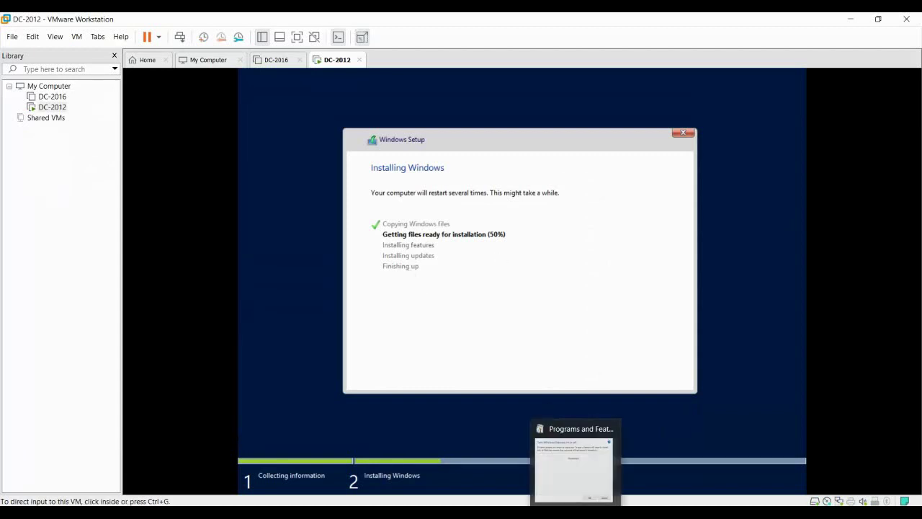
{"action": "left_click", "coordinate": [577, 468]}
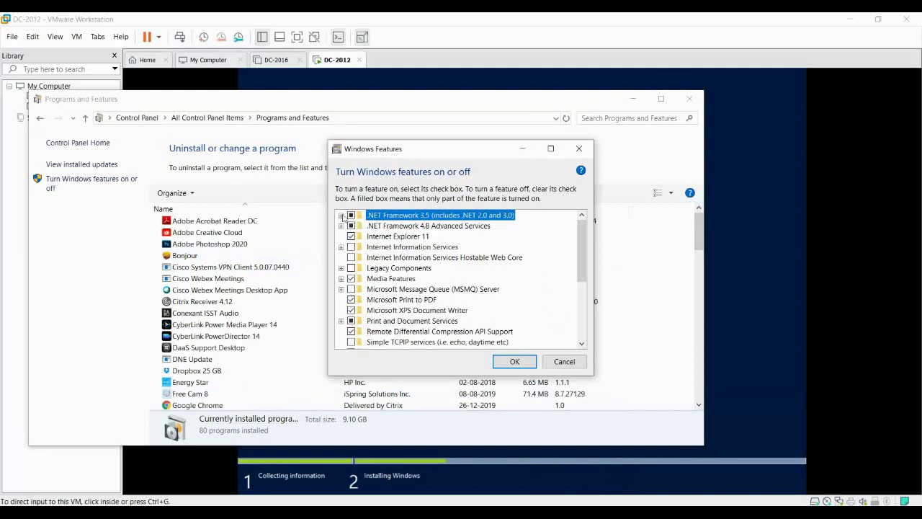
{"action": "scroll", "coordinate": [346, 267], "scroll_direction": "down", "scroll_amount": 4}
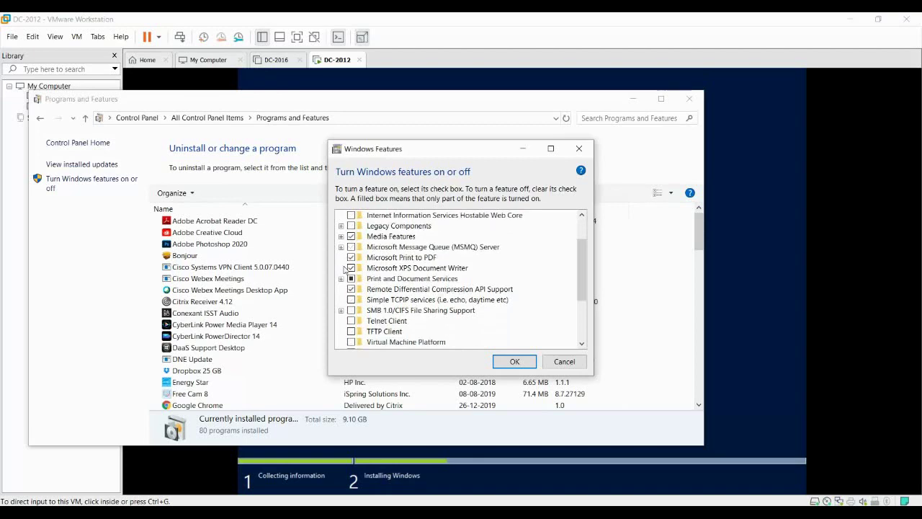
{"action": "scroll", "coordinate": [347, 268], "scroll_direction": "down", "scroll_amount": 3}
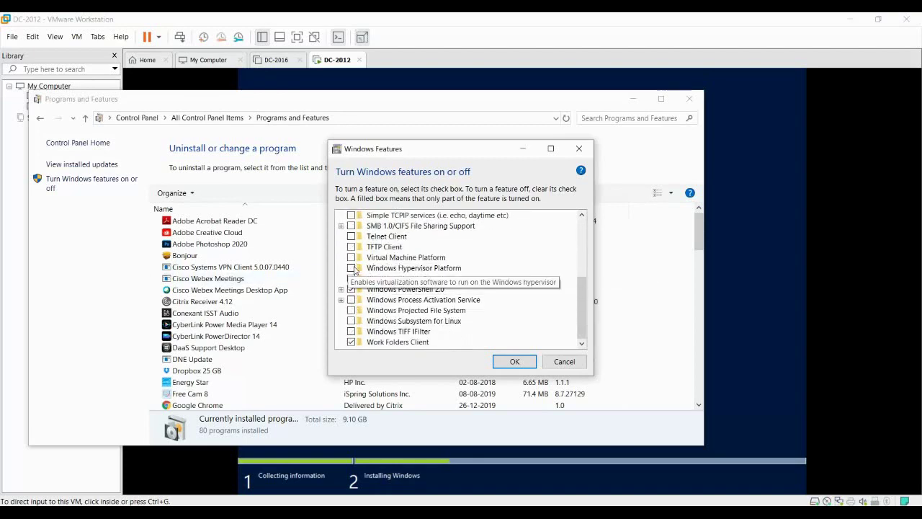
{"action": "left_click", "coordinate": [353, 268]}
{"action": "left_click", "coordinate": [352, 258]}
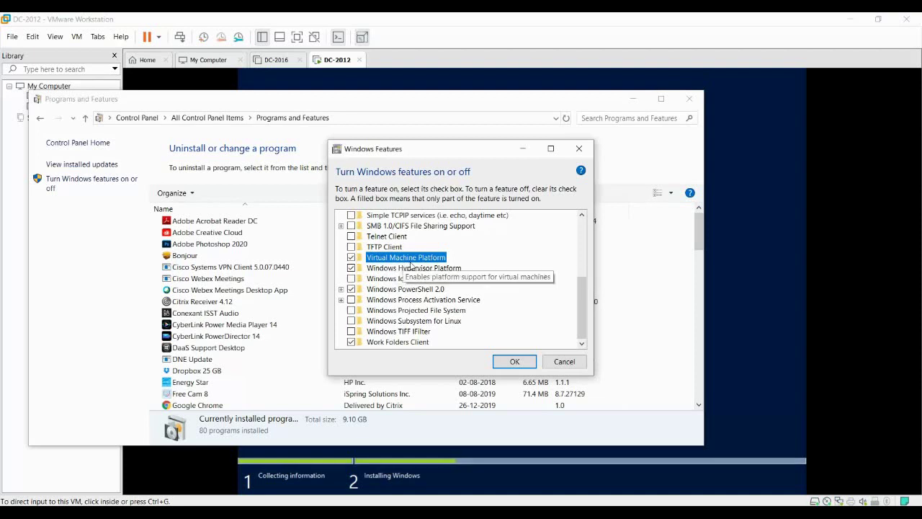
{"action": "left_click", "coordinate": [561, 362]}
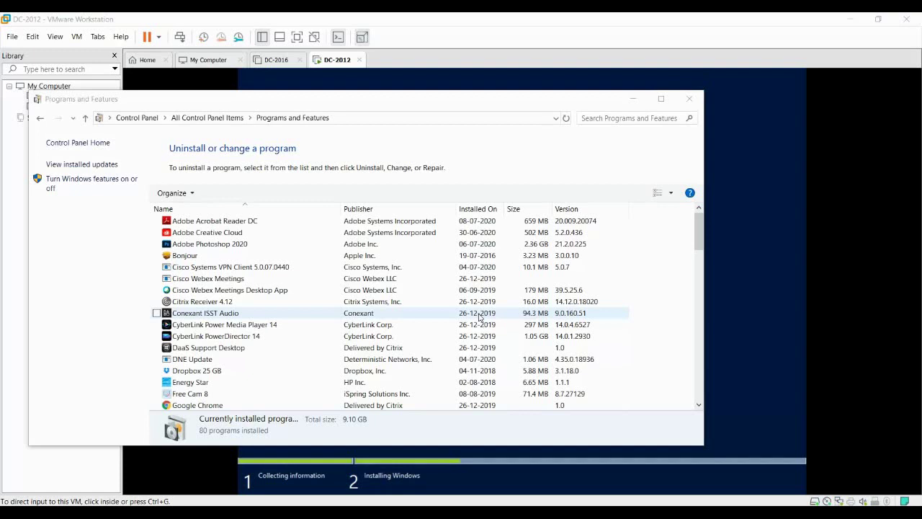
Close the host's Programs and Features window while VM setup reaches the password page
{"action": "left_click", "coordinate": [685, 99]}
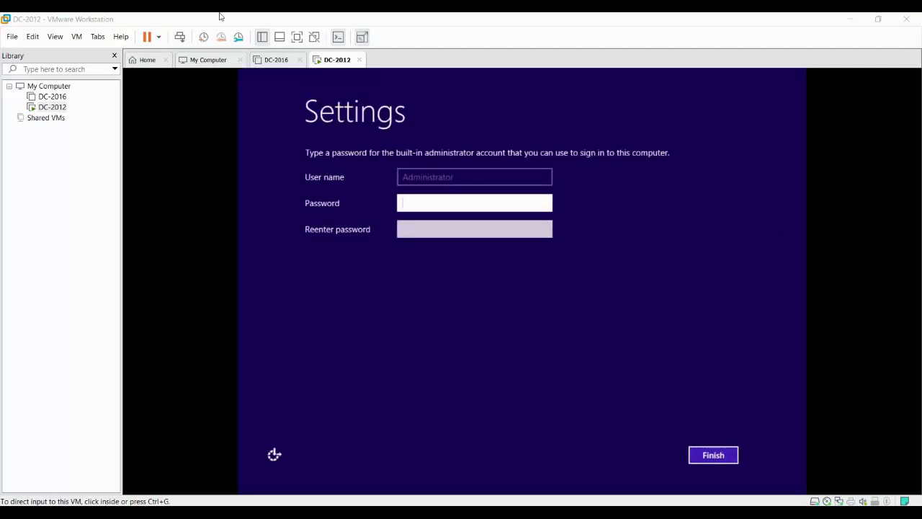
Enter and confirm the built-in Administrator password, then finish Windows setup
{"action": "left_click", "coordinate": [415, 202]}
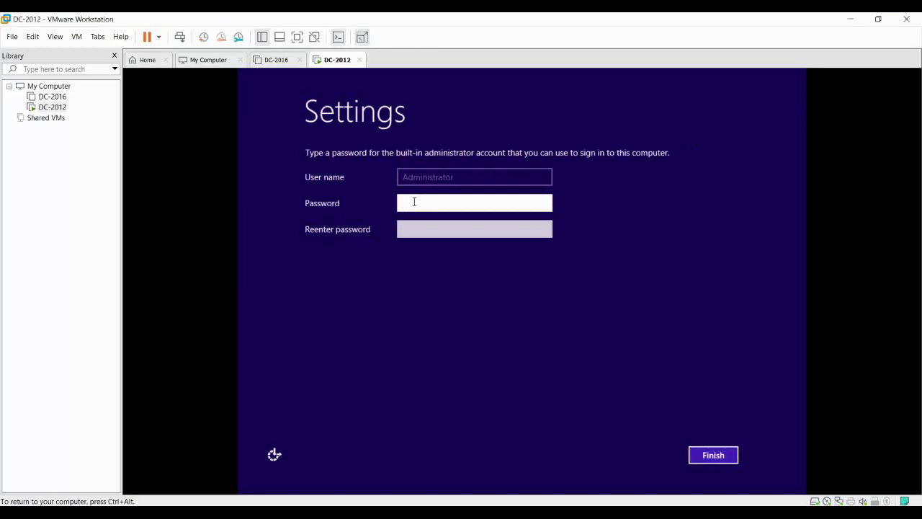
{"action": "key", "text": "Tab"}
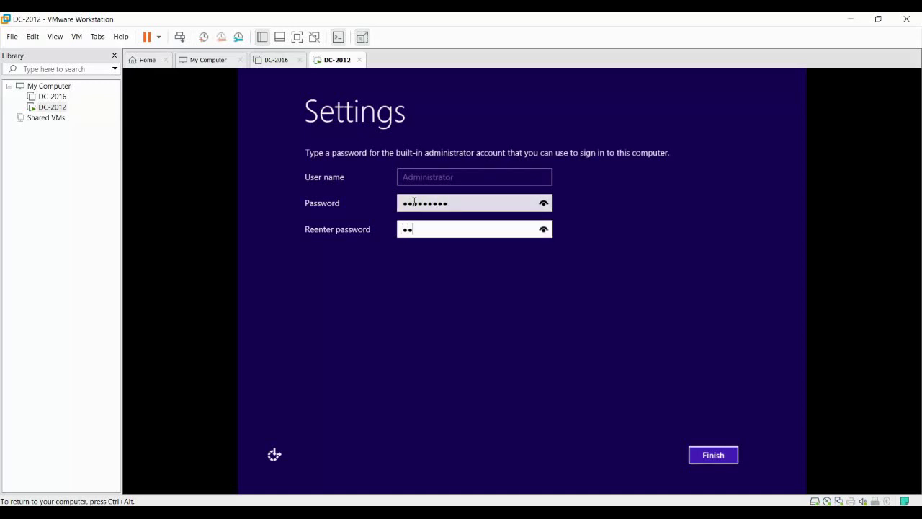
{"action": "left_click", "coordinate": [713, 455]}
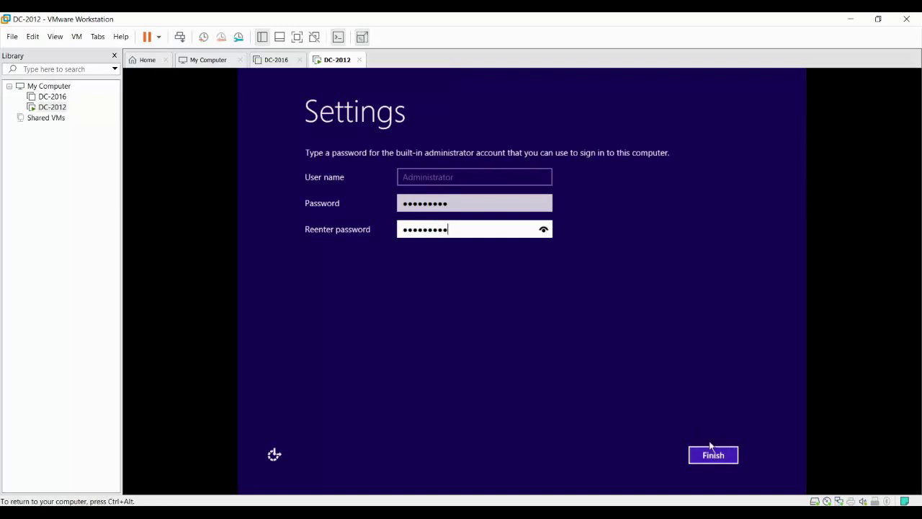
{"action": "left_click", "coordinate": [720, 456]}
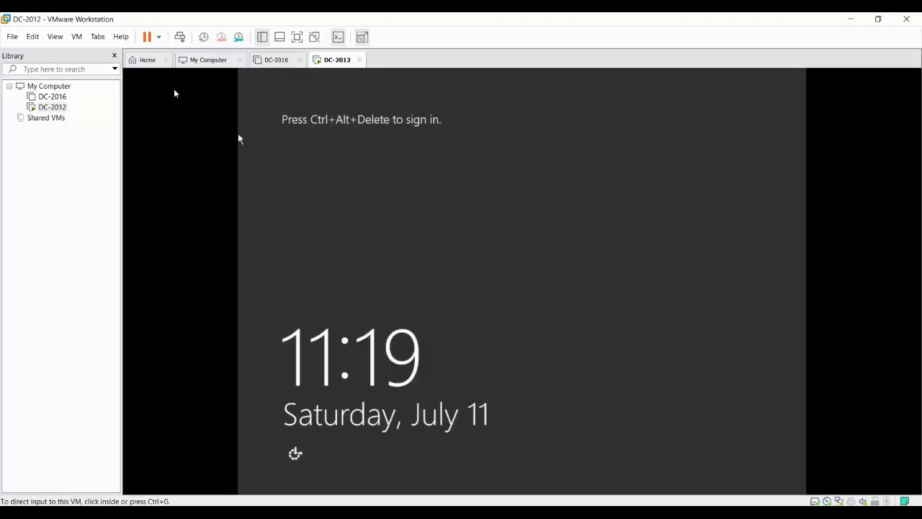
Sign in as Administrator and allow the server to discover devices on the network
{"action": "left_click", "coordinate": [58, 37]}
{"action": "mouse_move", "coordinate": [77, 36]}
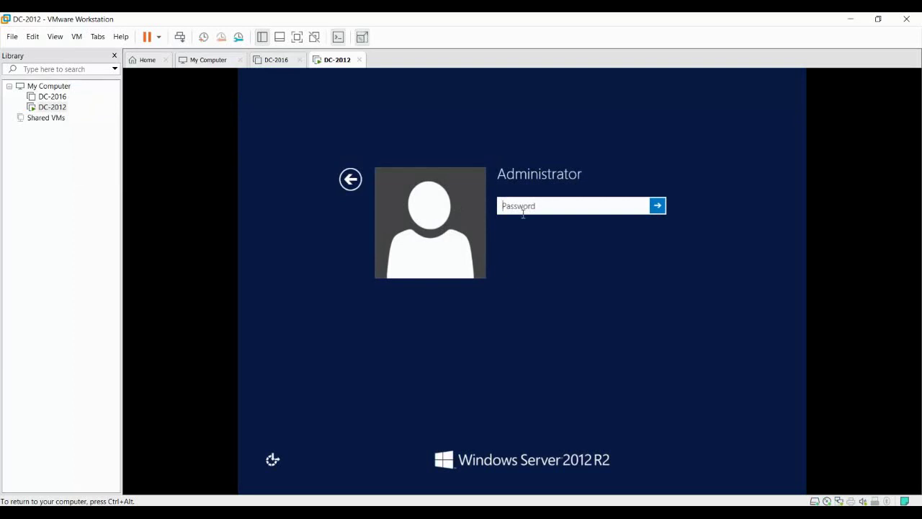
{"action": "type", "text": "•••••••••"}
{"action": "key", "text": "Return"}
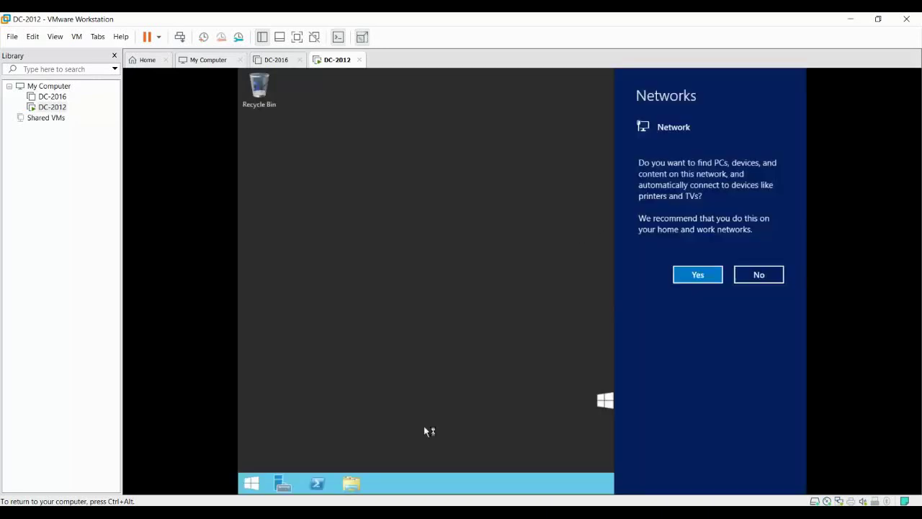
{"action": "left_click", "coordinate": [720, 276]}
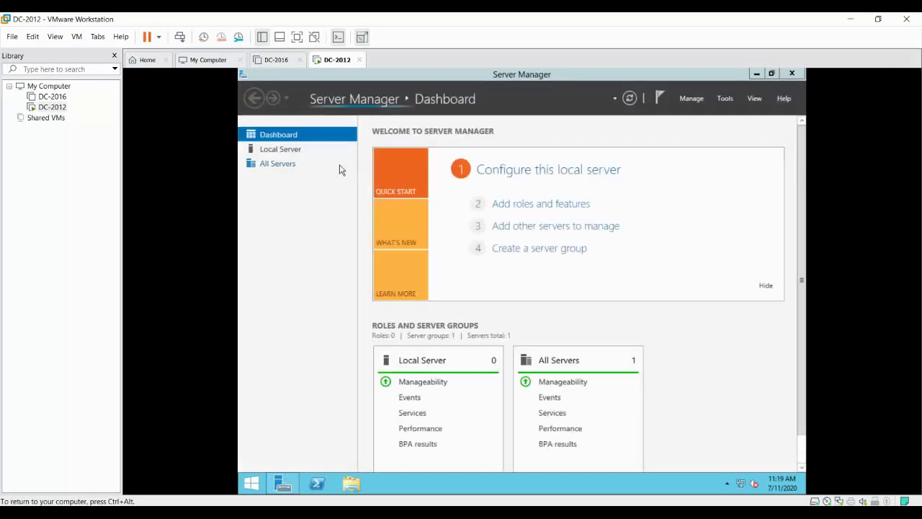
Show Local Server properties in Server Manager, then open This PC in File Explorer
{"action": "left_click", "coordinate": [282, 148]}
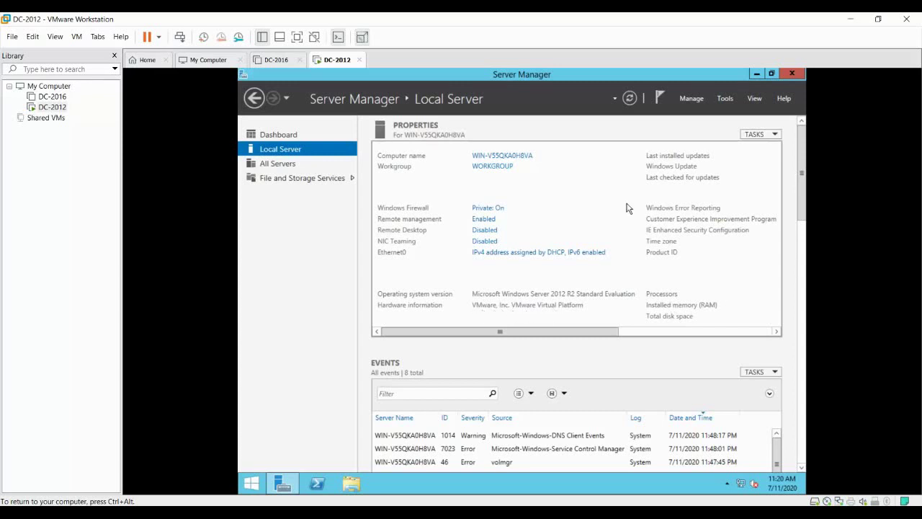
{"action": "left_click", "coordinate": [351, 484]}
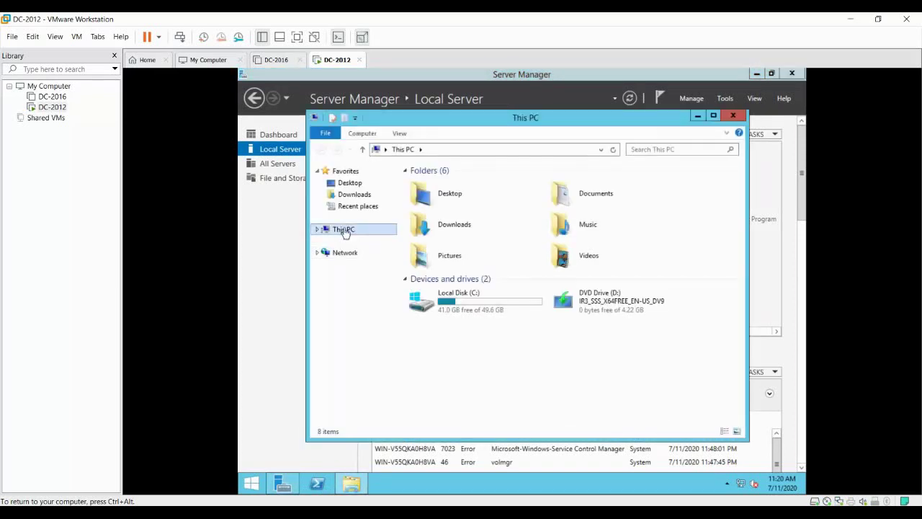
Open This PC's System properties and its computer name and workgroup settings
{"action": "right_click", "coordinate": [345, 230]}
{"action": "left_click", "coordinate": [413, 358]}
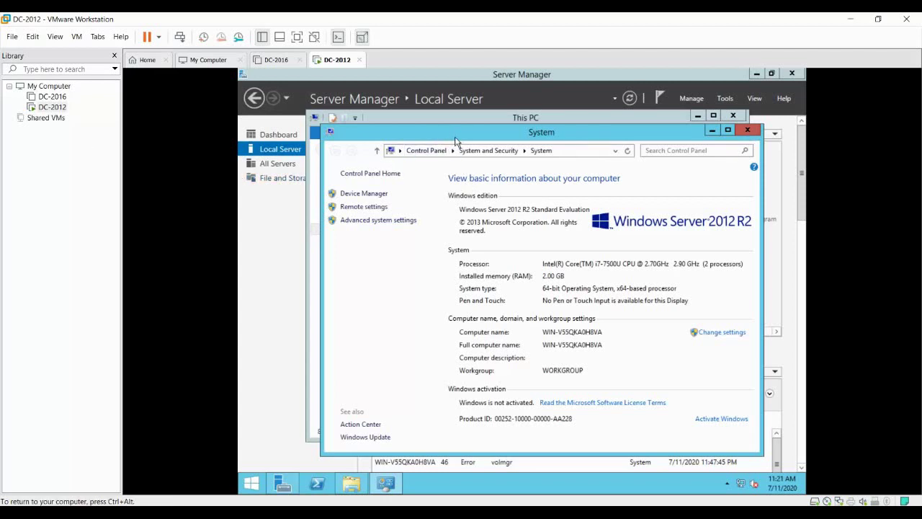
{"action": "left_click", "coordinate": [722, 333]}
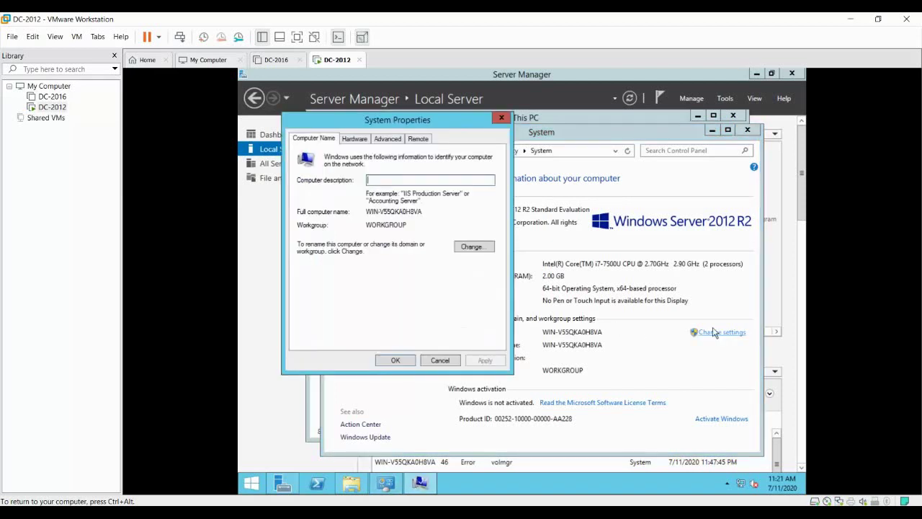
Change the computer name to DC-2012, acknowledge the restart notice and close System Properties
{"action": "left_click", "coordinate": [484, 249]}
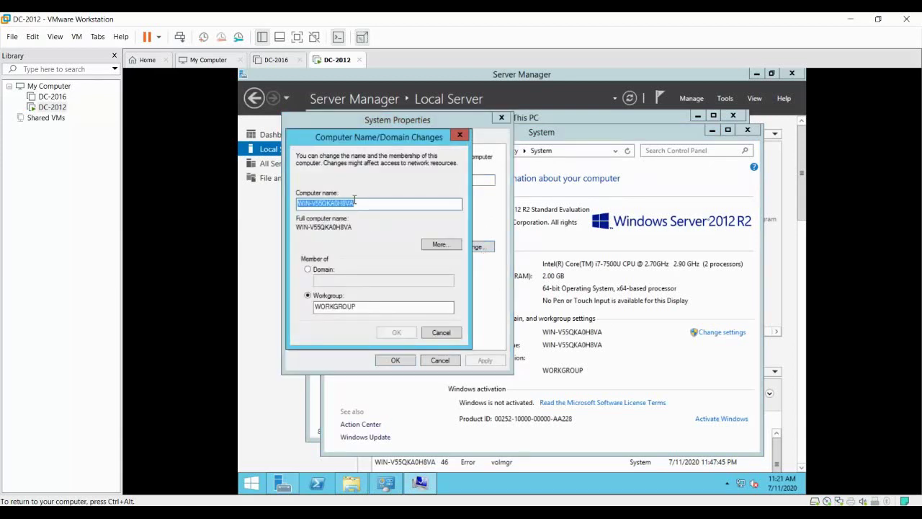
{"action": "type", "text": "DC-"}
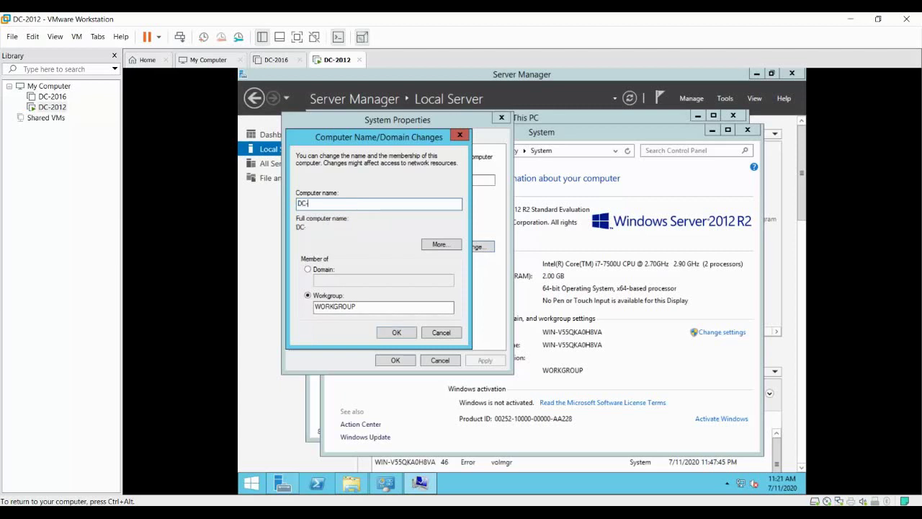
{"action": "type", "text": "2012"}
{"action": "left_click", "coordinate": [404, 334]}
{"action": "left_click", "coordinate": [386, 332]}
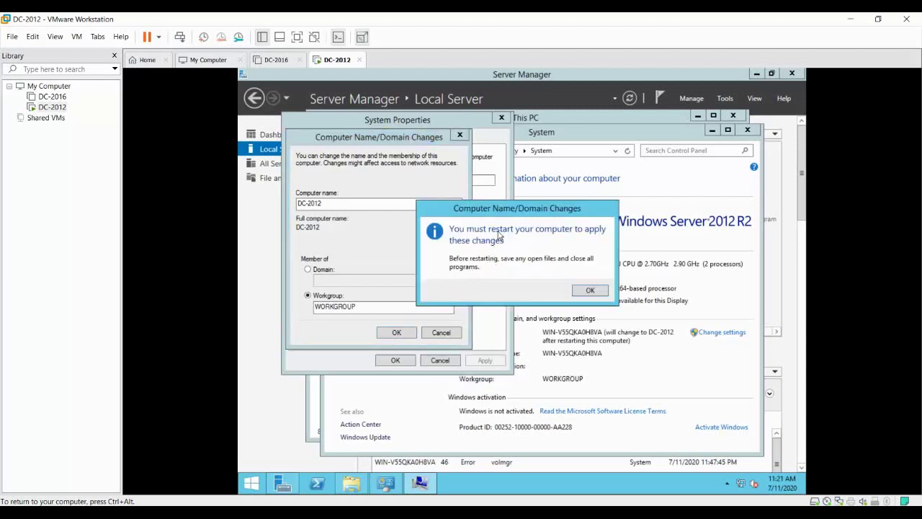
{"action": "left_click", "coordinate": [591, 291]}
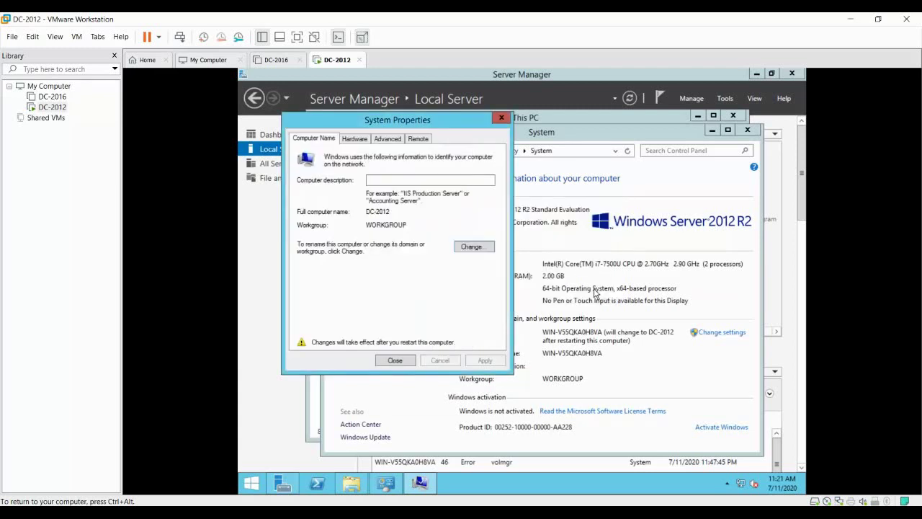
{"action": "left_click", "coordinate": [406, 358]}
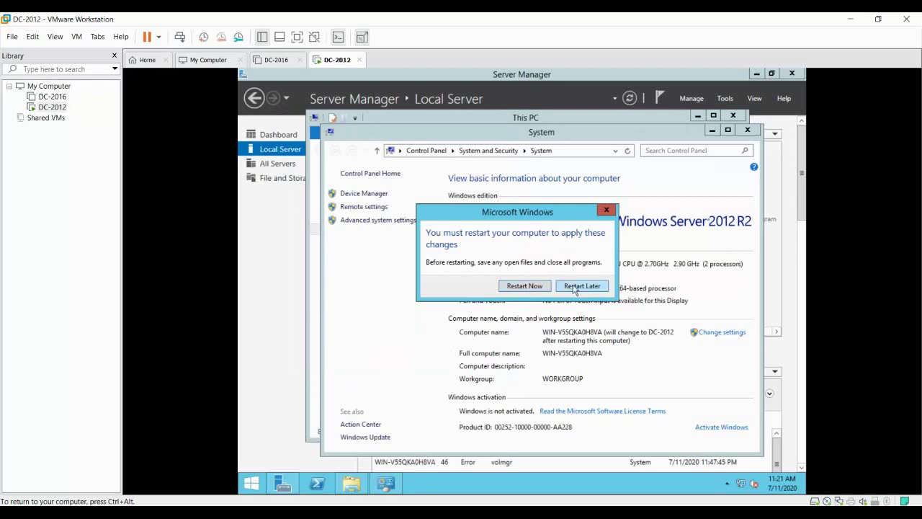
Choose Restart Later, then return the slide show to the Hyper-V commands slide
{"action": "left_click", "coordinate": [575, 288]}
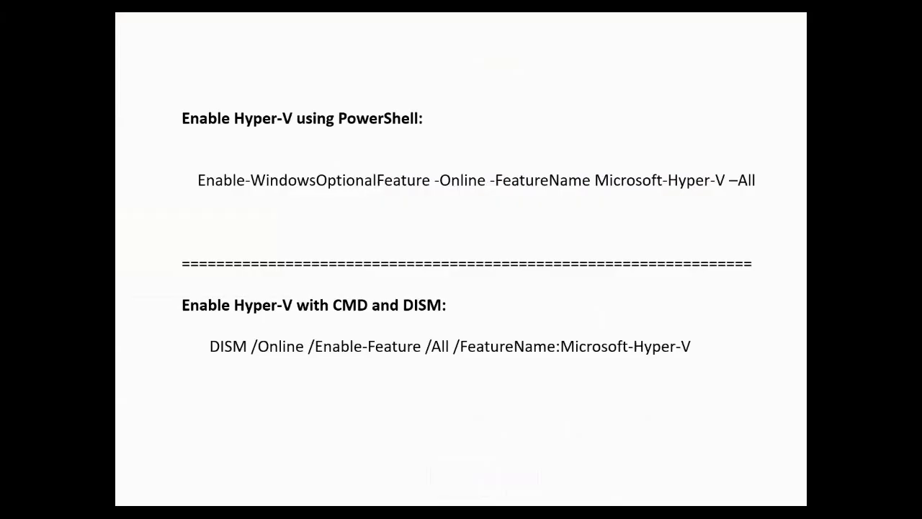
{"action": "left_click", "coordinate": [569, 456]}
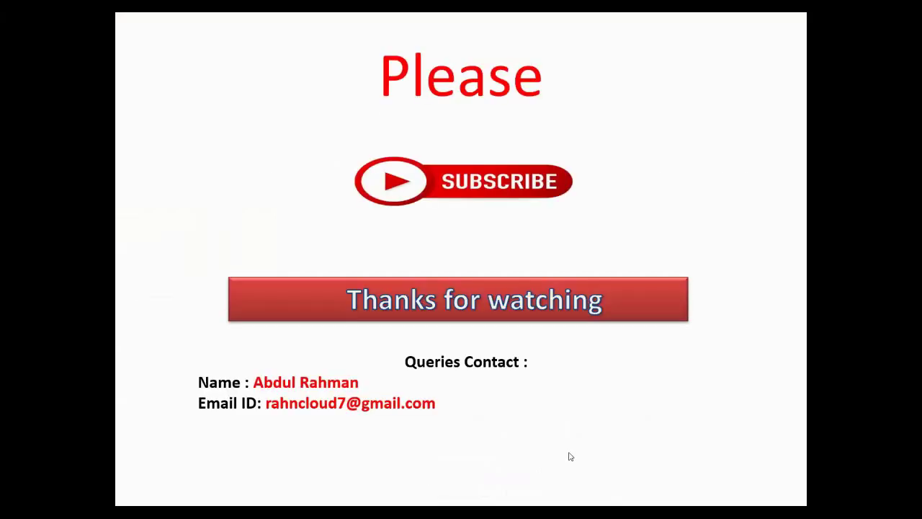
{"action": "key", "text": "Left"}
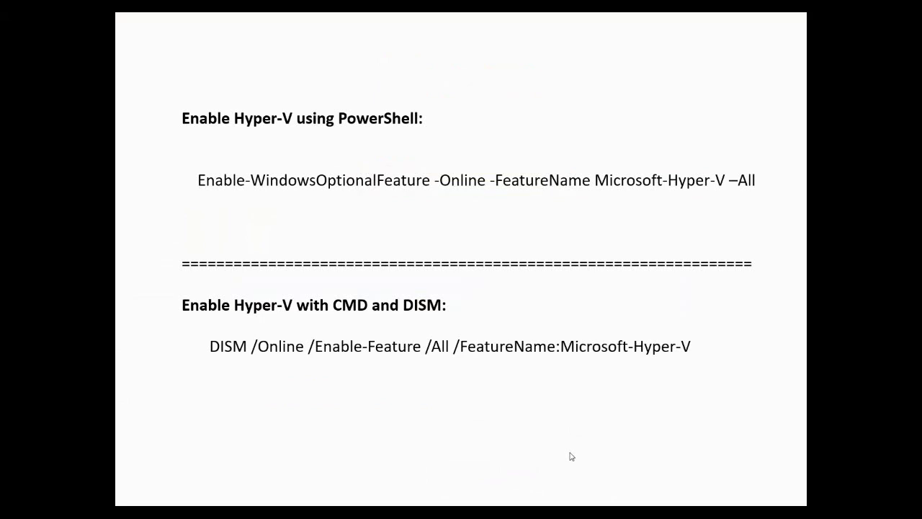